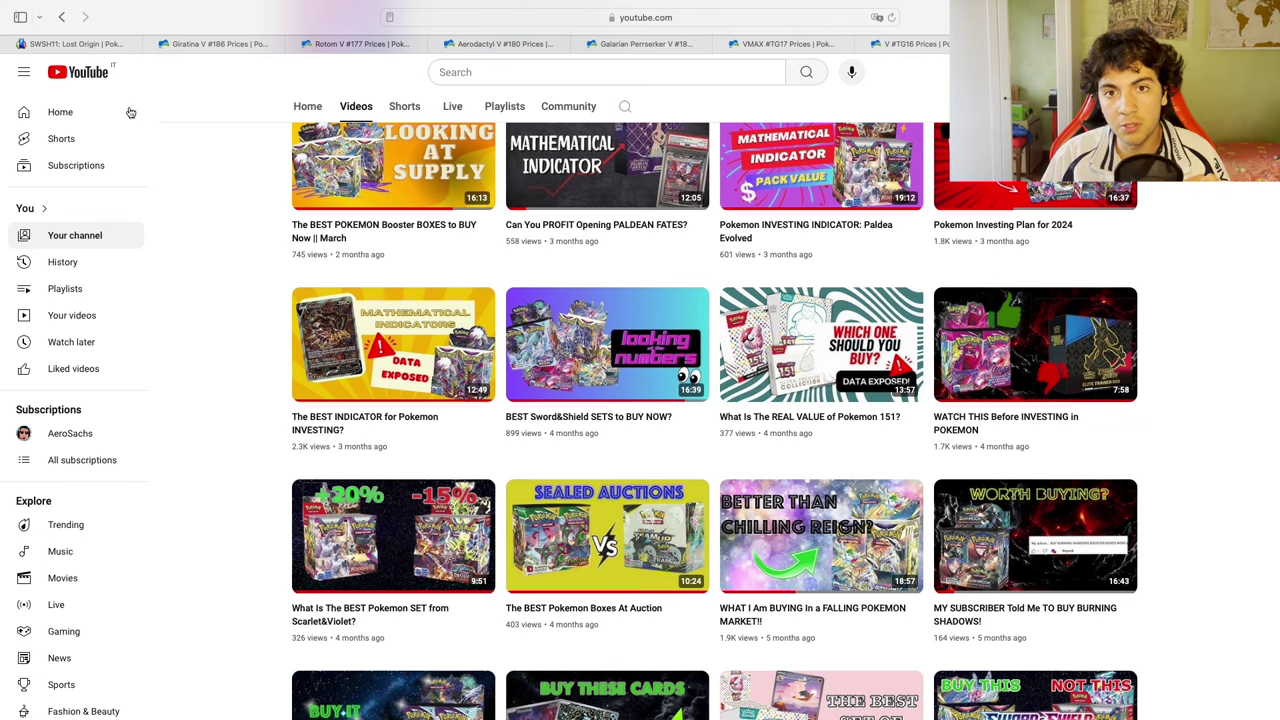
Bring up the TCGplayer listings for SWSH11: Lost Origin ultra rare cards and look over their market prices
click(100, 44)
scroll(246, 377, down, 2)
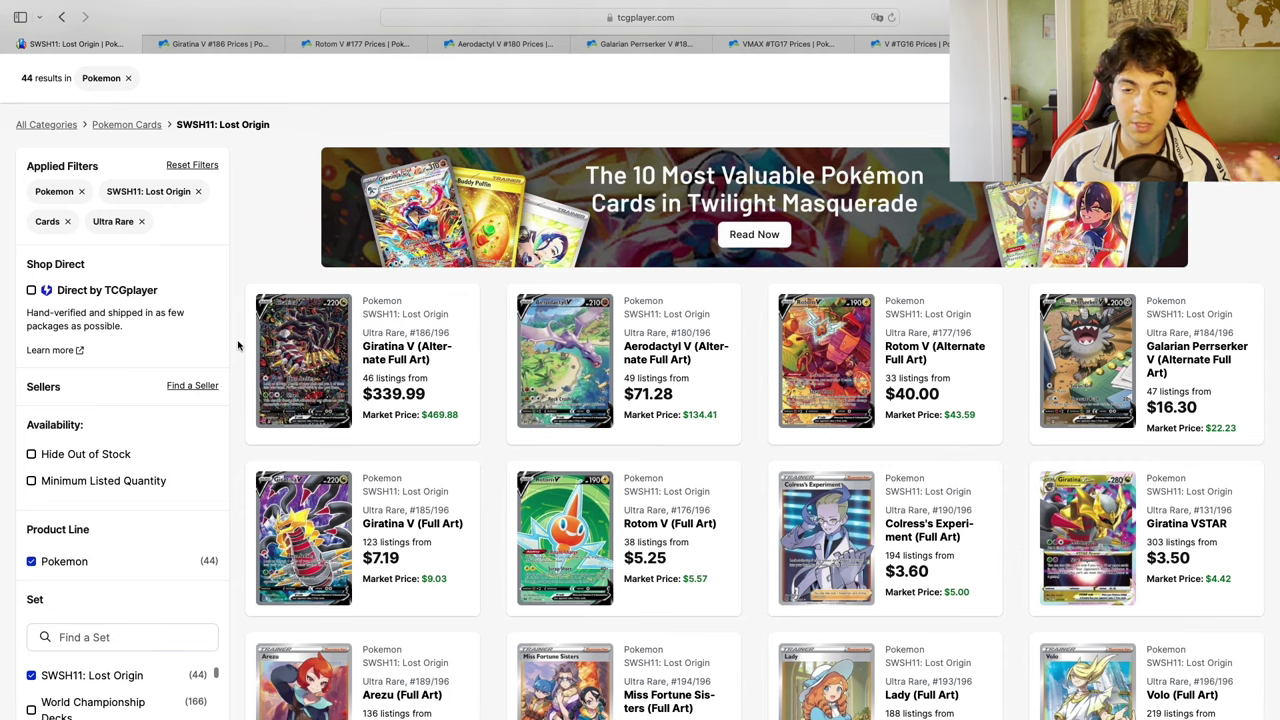
scroll(238, 345, up, 2)
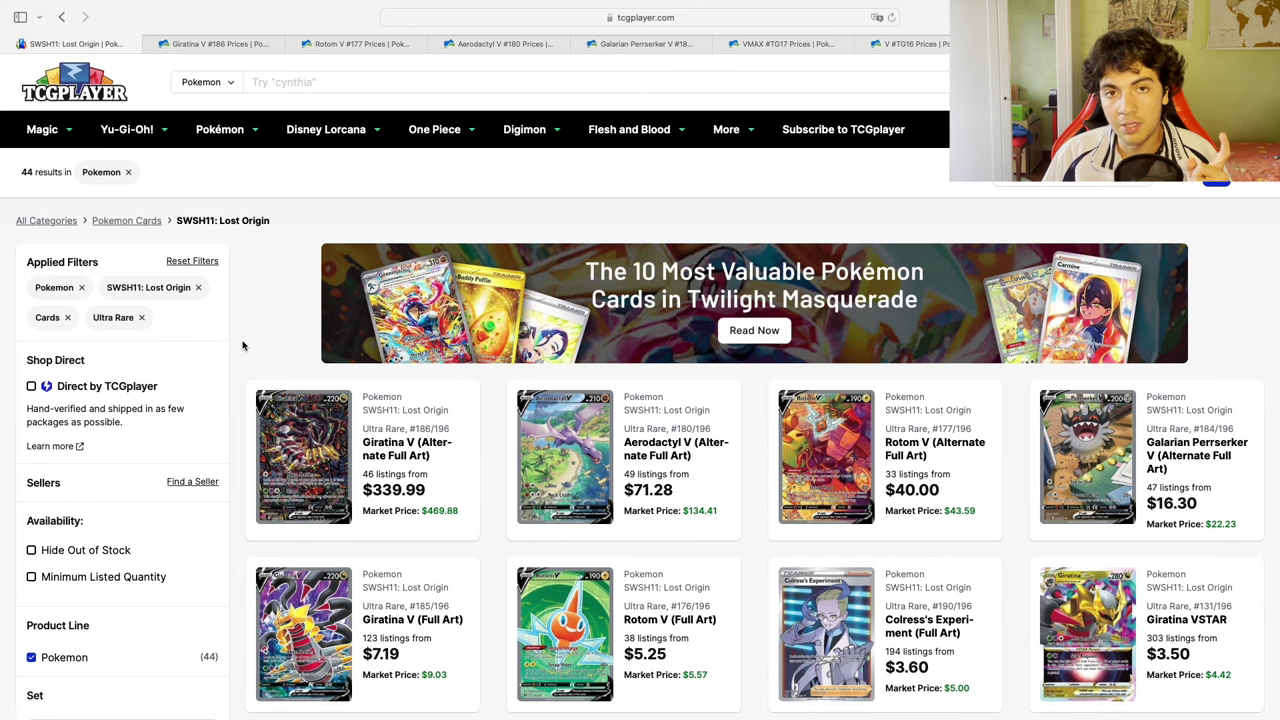
Check the PriceCharting pages for the Lost Origin alternate arts and the PSA population report for Pikachu V
click(191, 50)
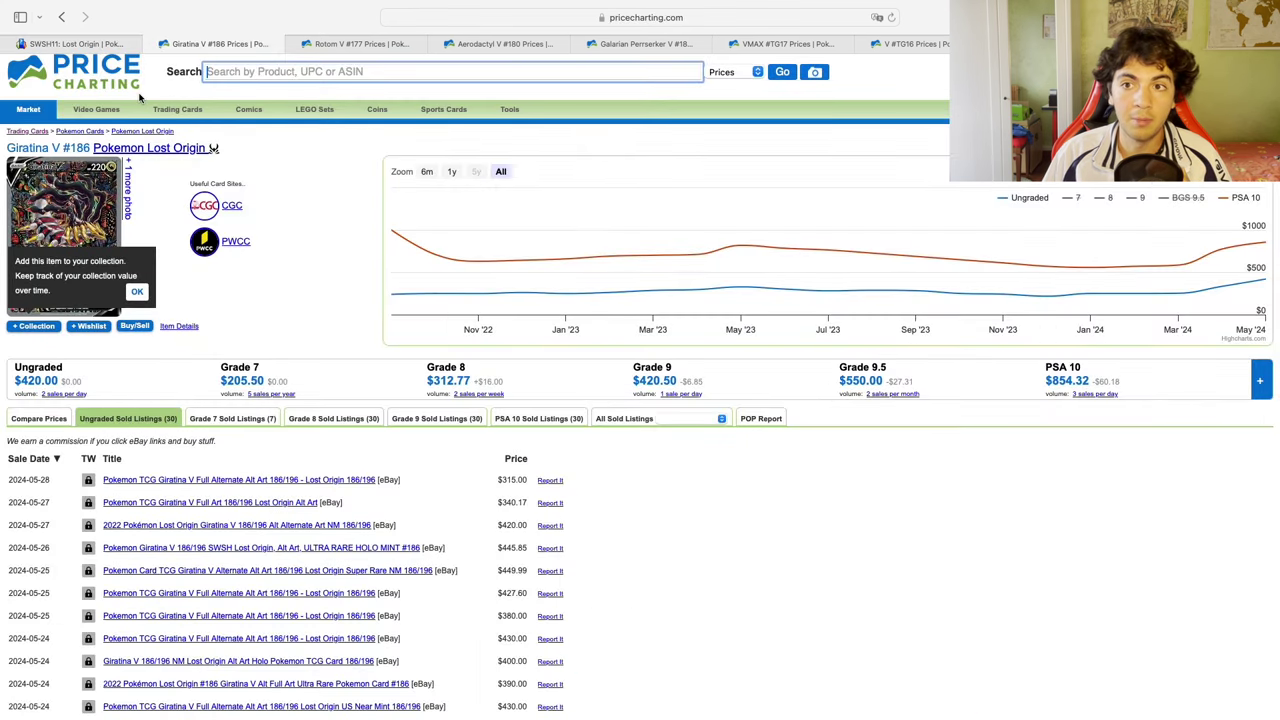
click(307, 56)
key(ctrl+Tab)
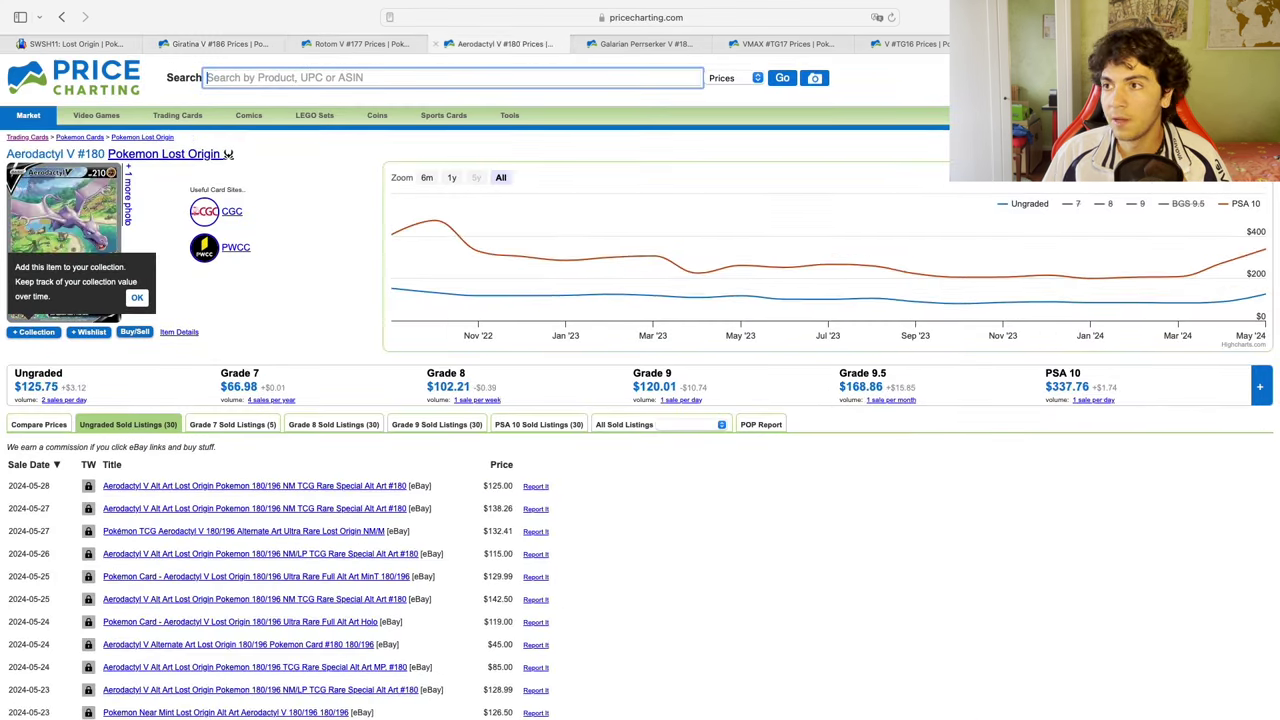
key(ctrl+Tab)
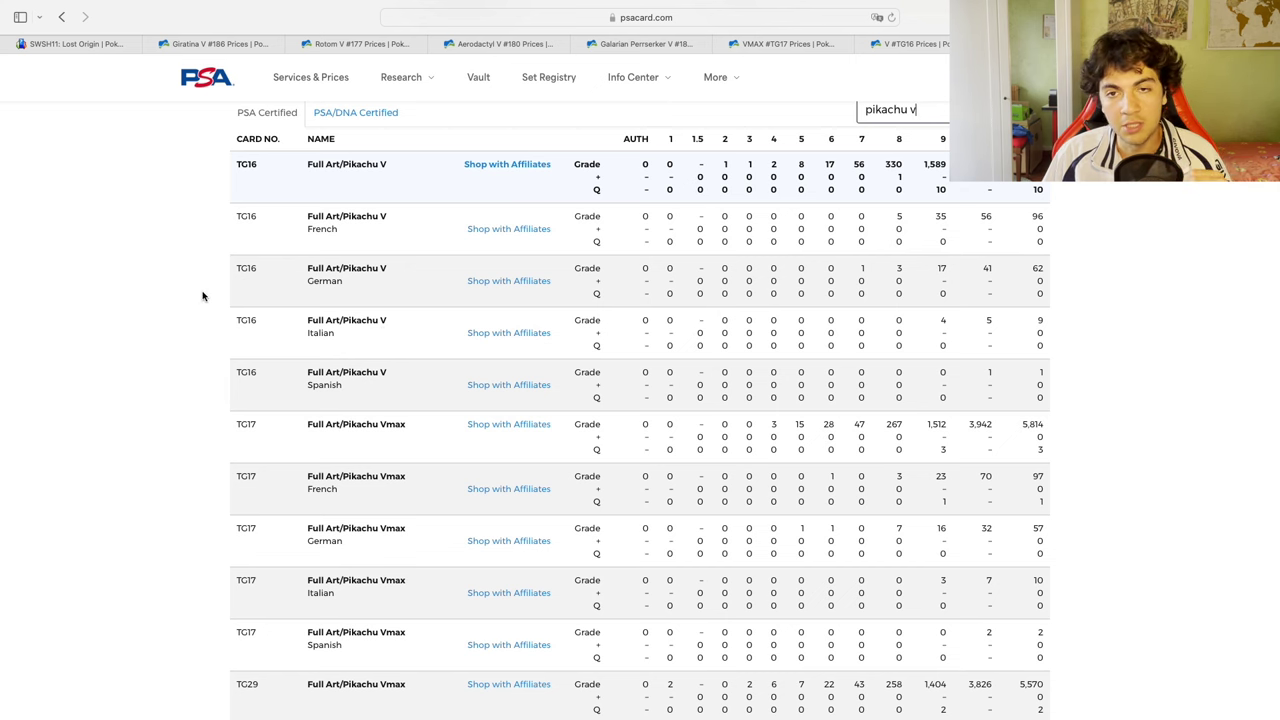
Switch to the PackValueData workbook in Excel and inspect the ungraded Expected Value formula on the Foglio1 sheet
key(super+Tab)
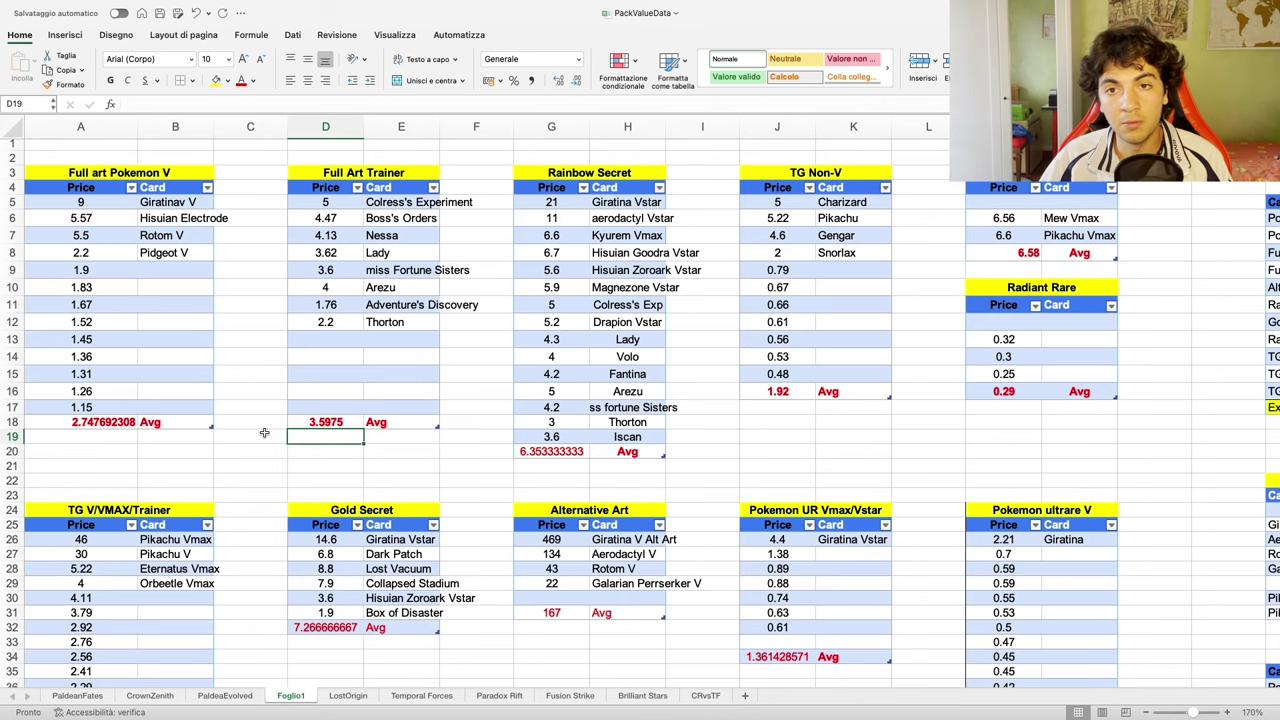
scroll(270, 434, right, 15)
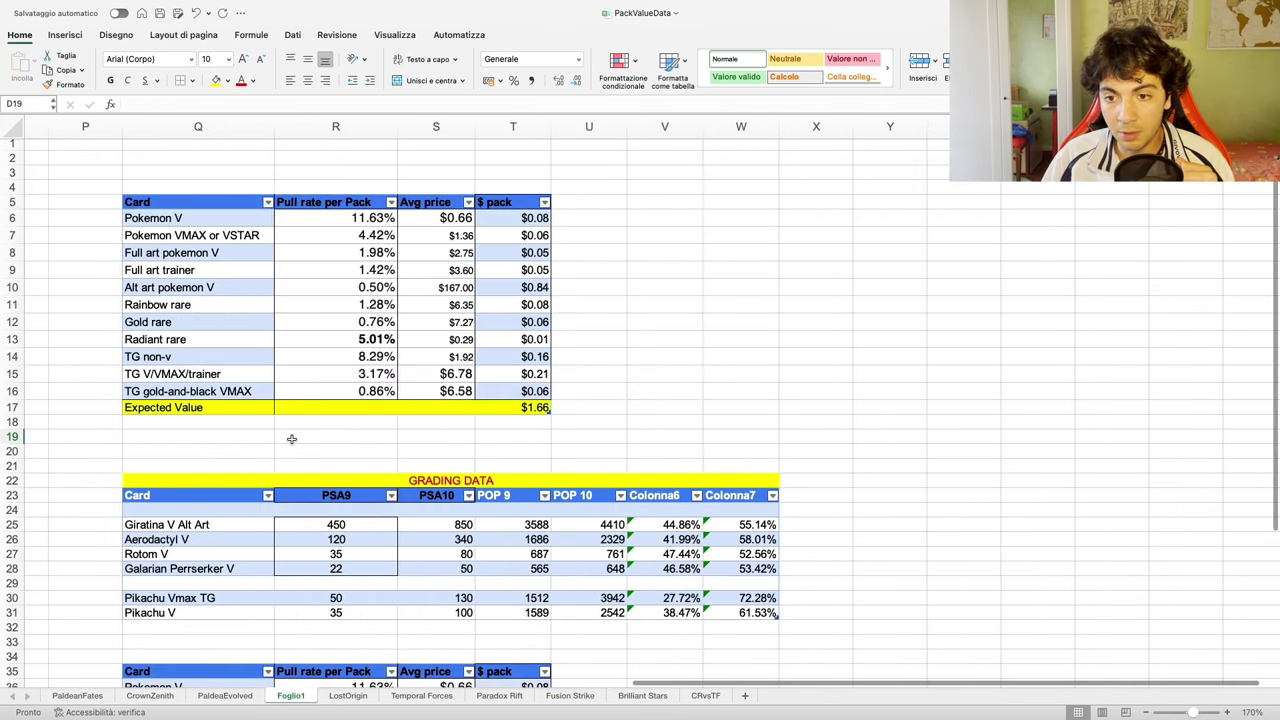
click(513, 408)
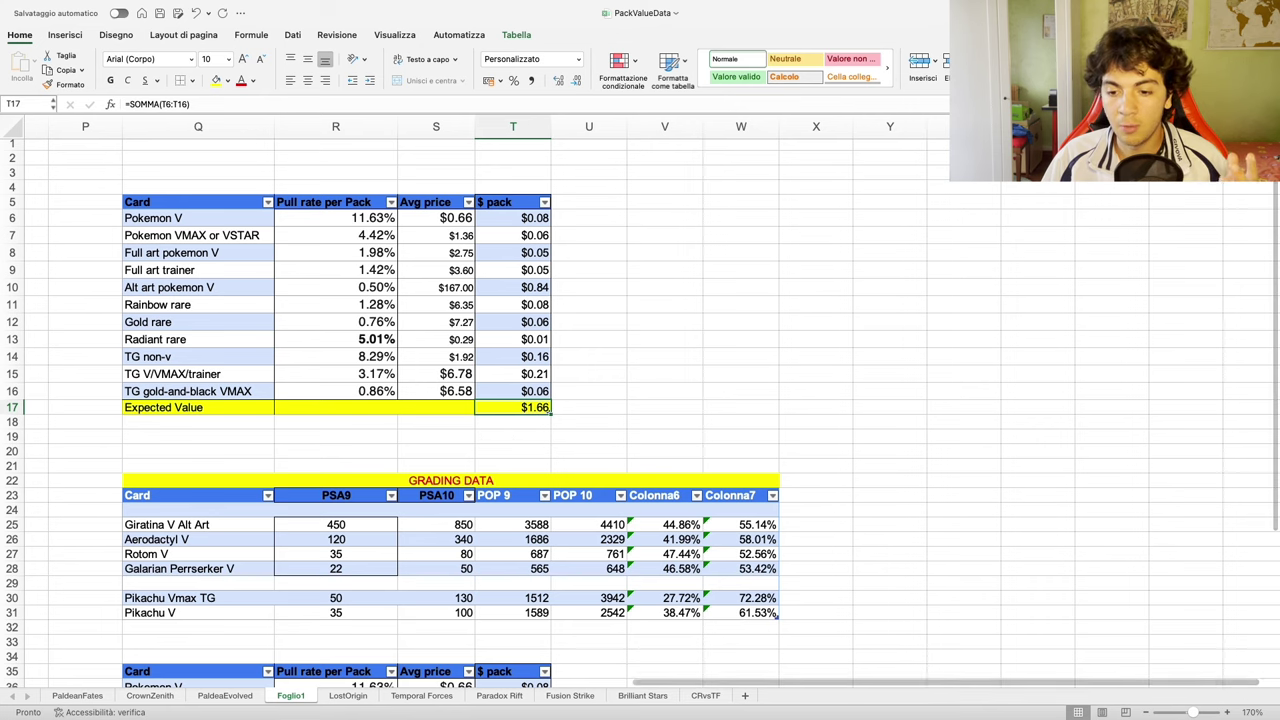
Inspect the ungraded pack value total in cell P16 of the LostOrigin sheet
click(348, 696)
scroll(408, 503, up, 5)
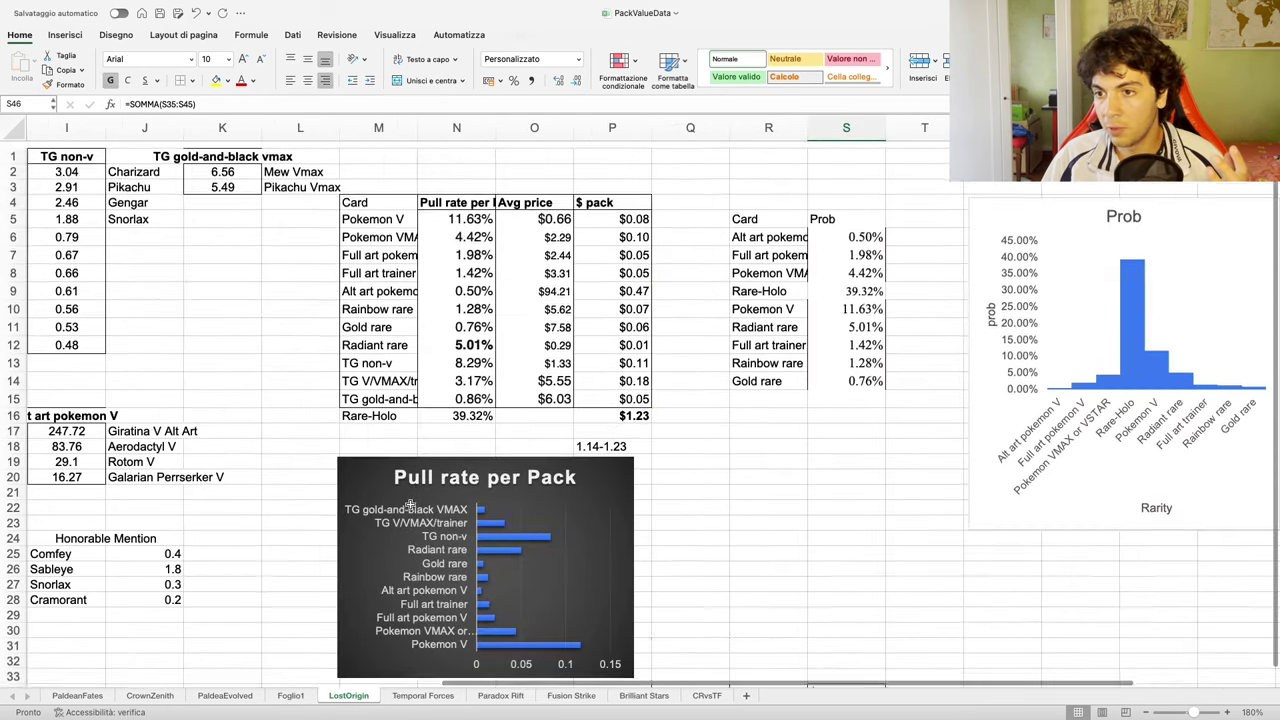
click(616, 408)
scroll(626, 449, right, 2)
scroll(626, 449, right, 1)
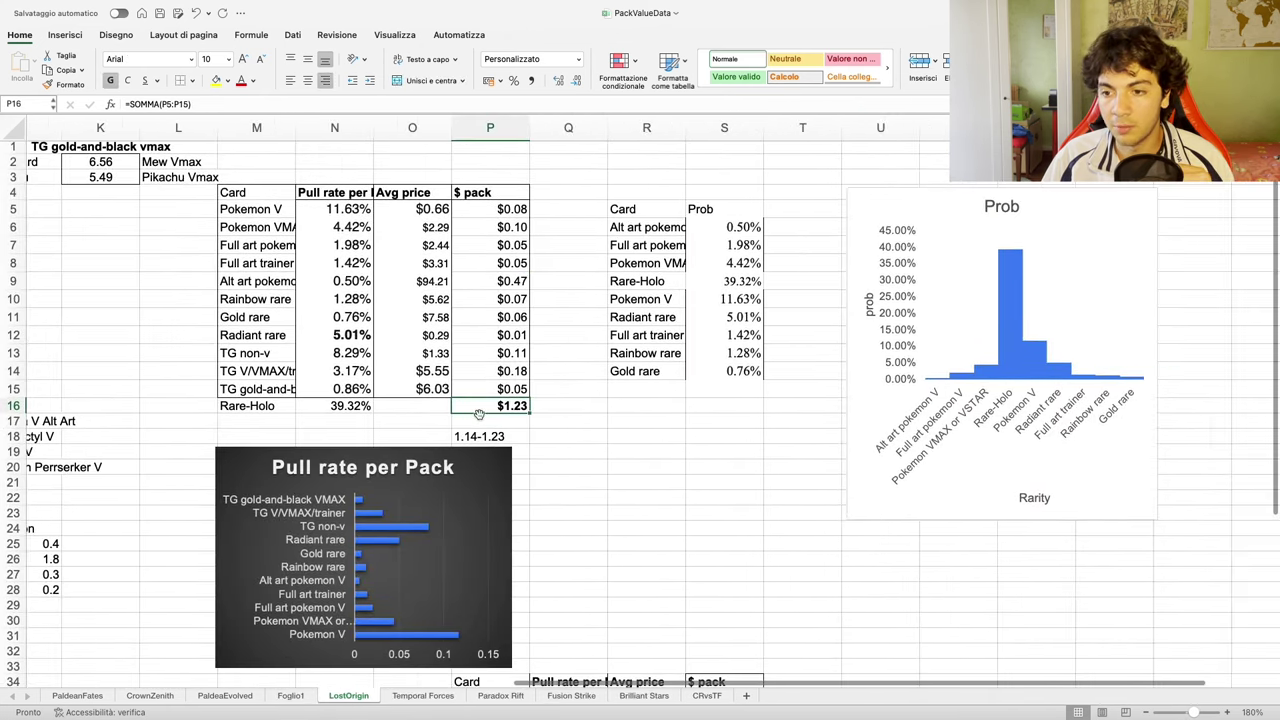
Inspect the total in cell S46 of the second pack value table on the LostOrigin sheet
scroll(627, 462, down, 6)
scroll(627, 466, right, 3)
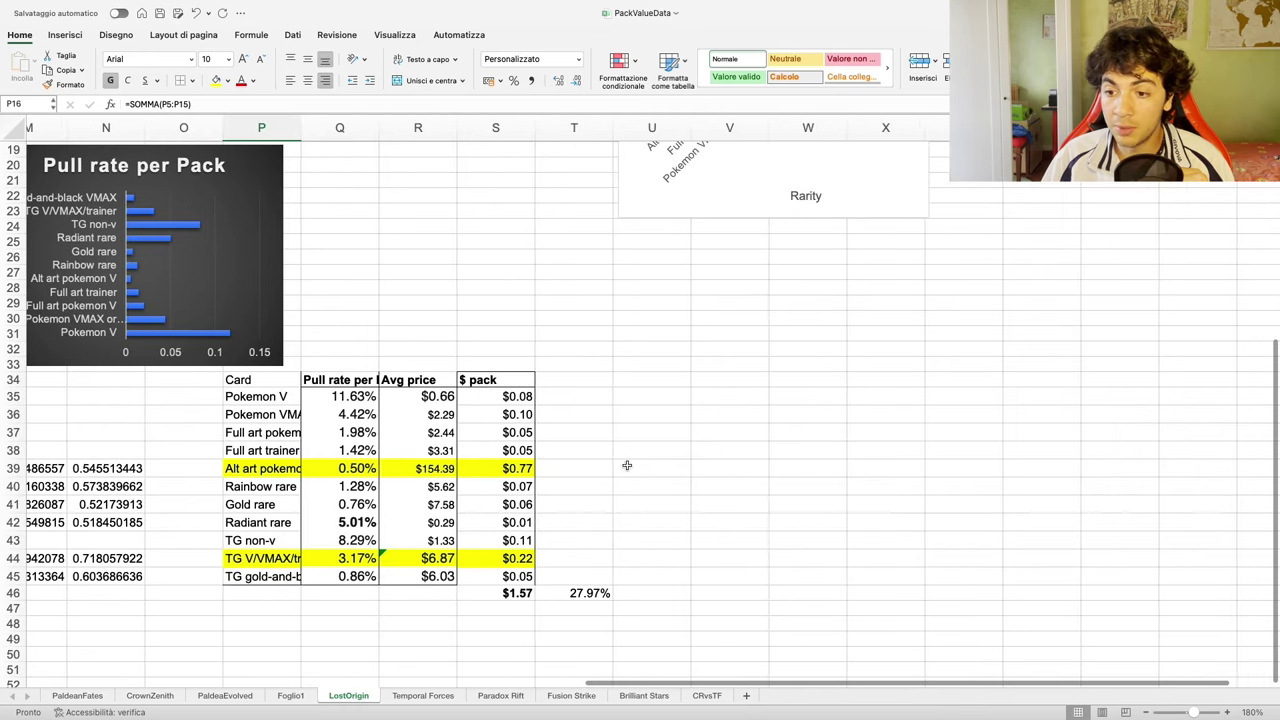
click(502, 594)
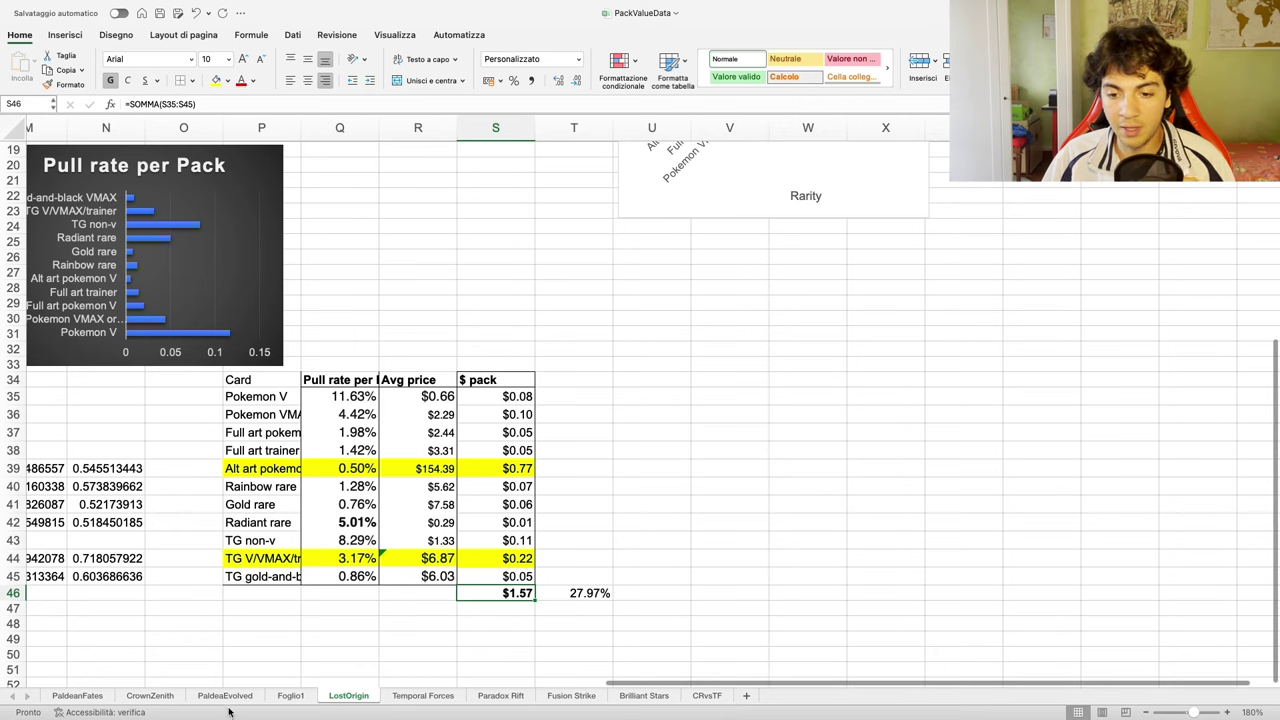
Return to the Foglio1 sheet and inspect the Expected Value total of the second pack value table in T47
click(290, 695)
scroll(291, 459, down, 10)
scroll(291, 459, right, 2)
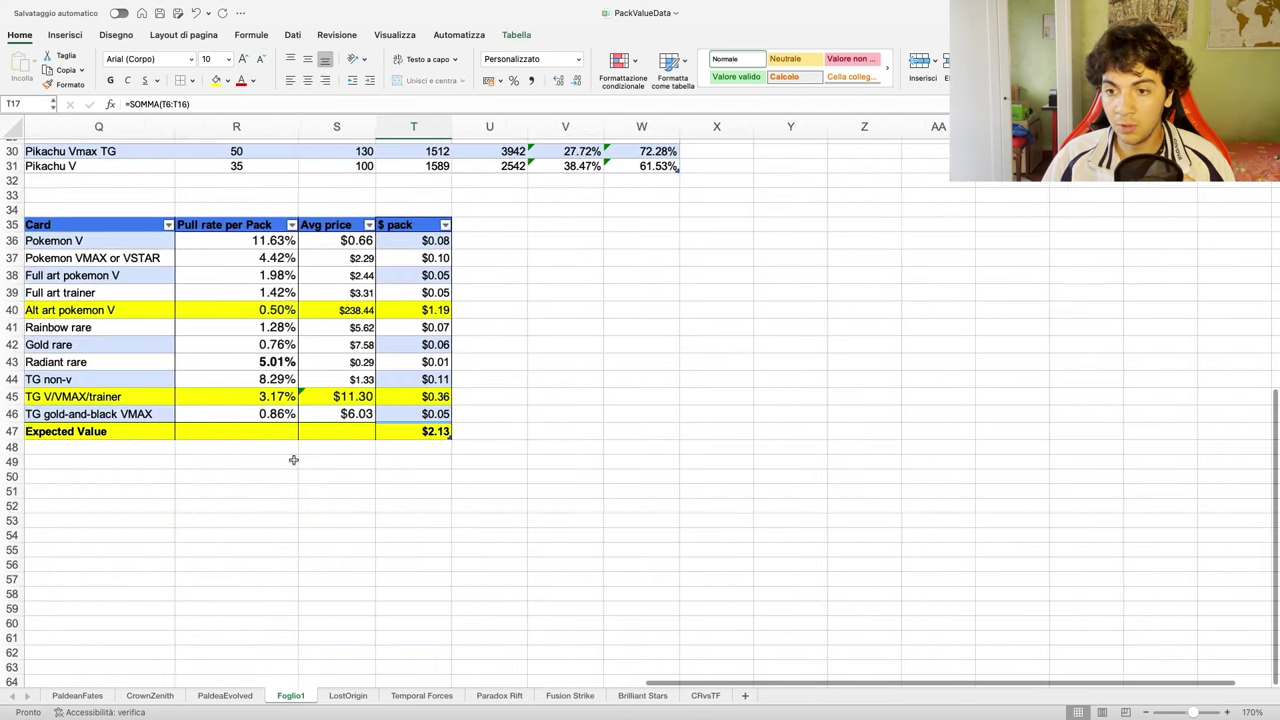
click(423, 434)
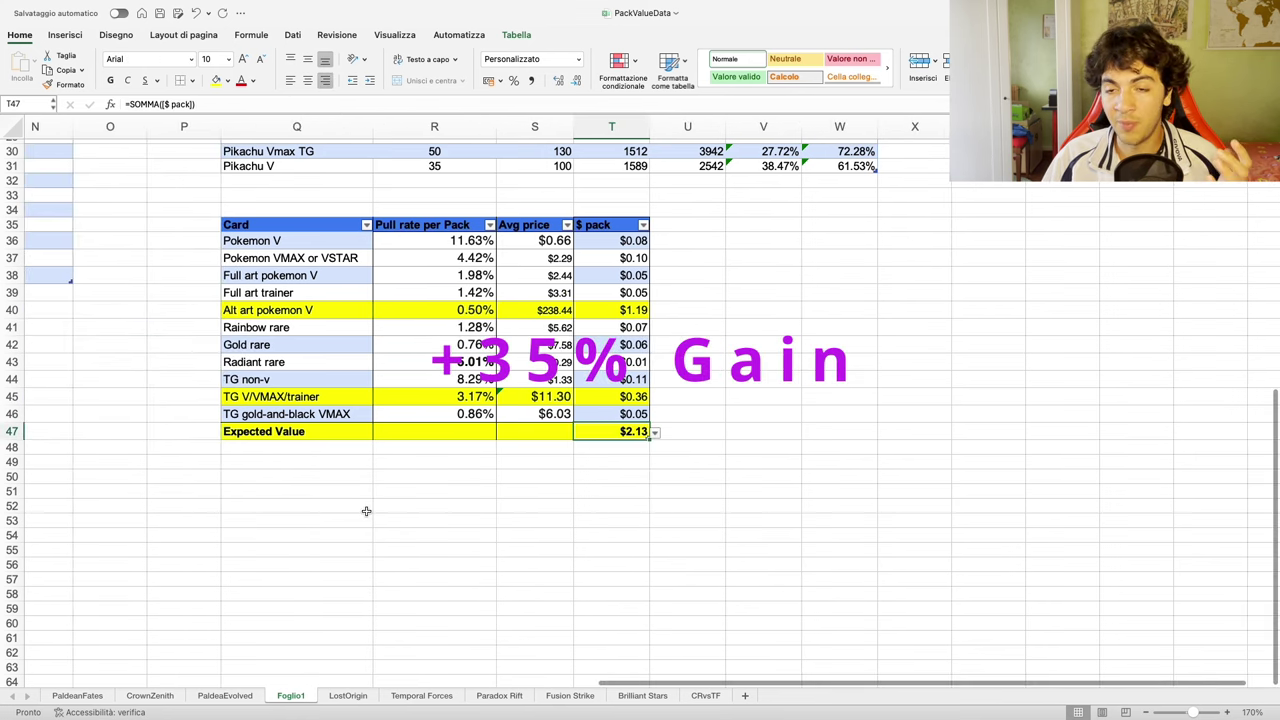
Review the price entries in the Full art Pokemon V table on the Foglio1 sheet
scroll(366, 512, up, 5)
scroll(366, 512, left, 4)
scroll(366, 512, up, 8)
scroll(366, 512, left, 6)
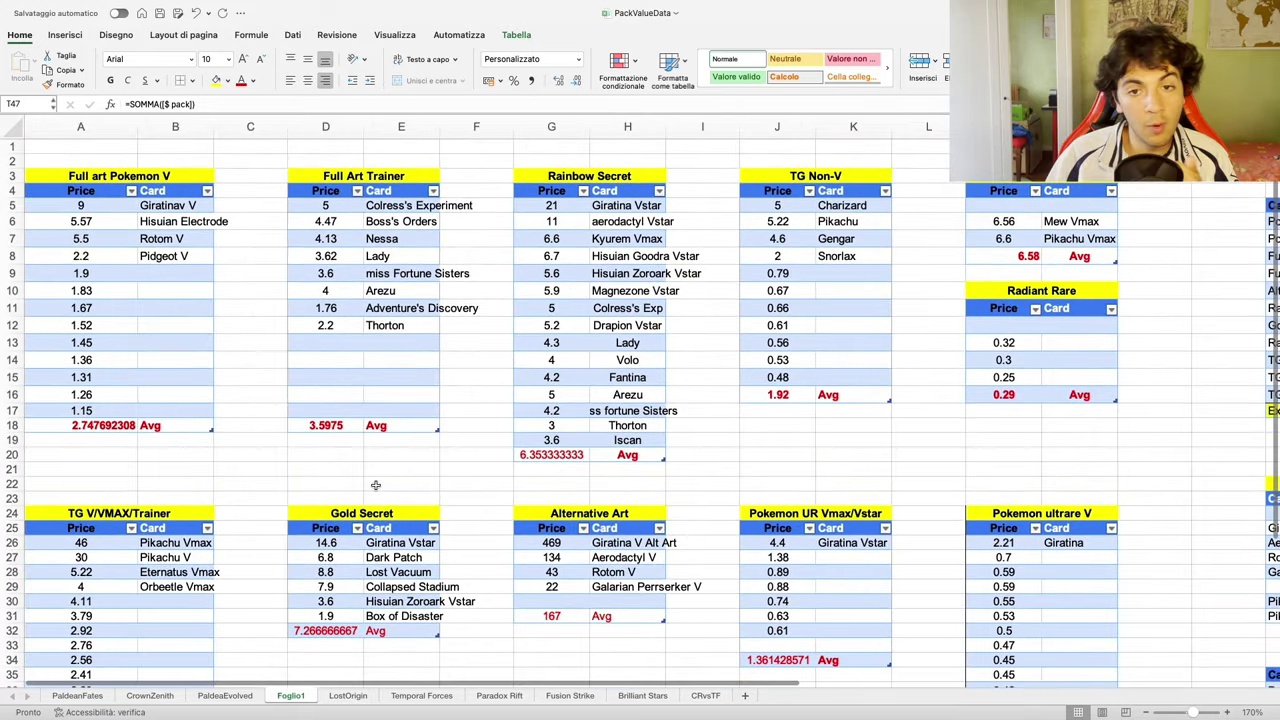
click(113, 404)
scroll(93, 245, up, 1)
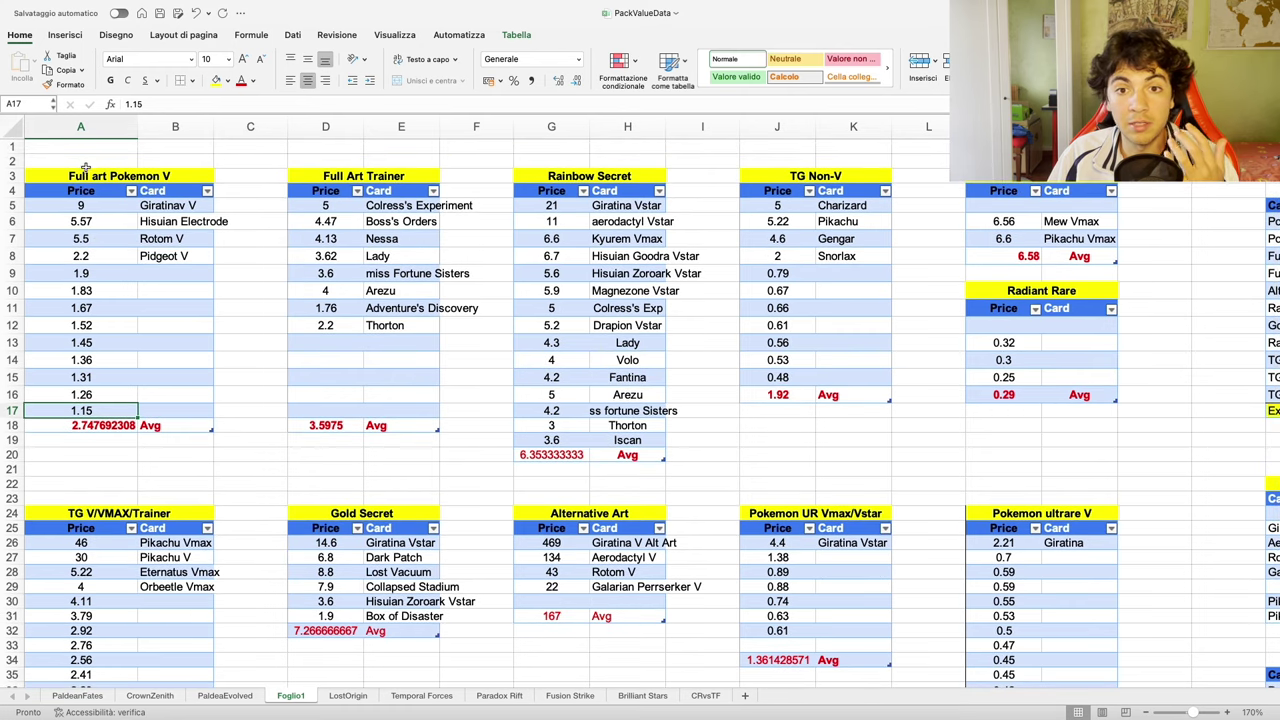
click(84, 222)
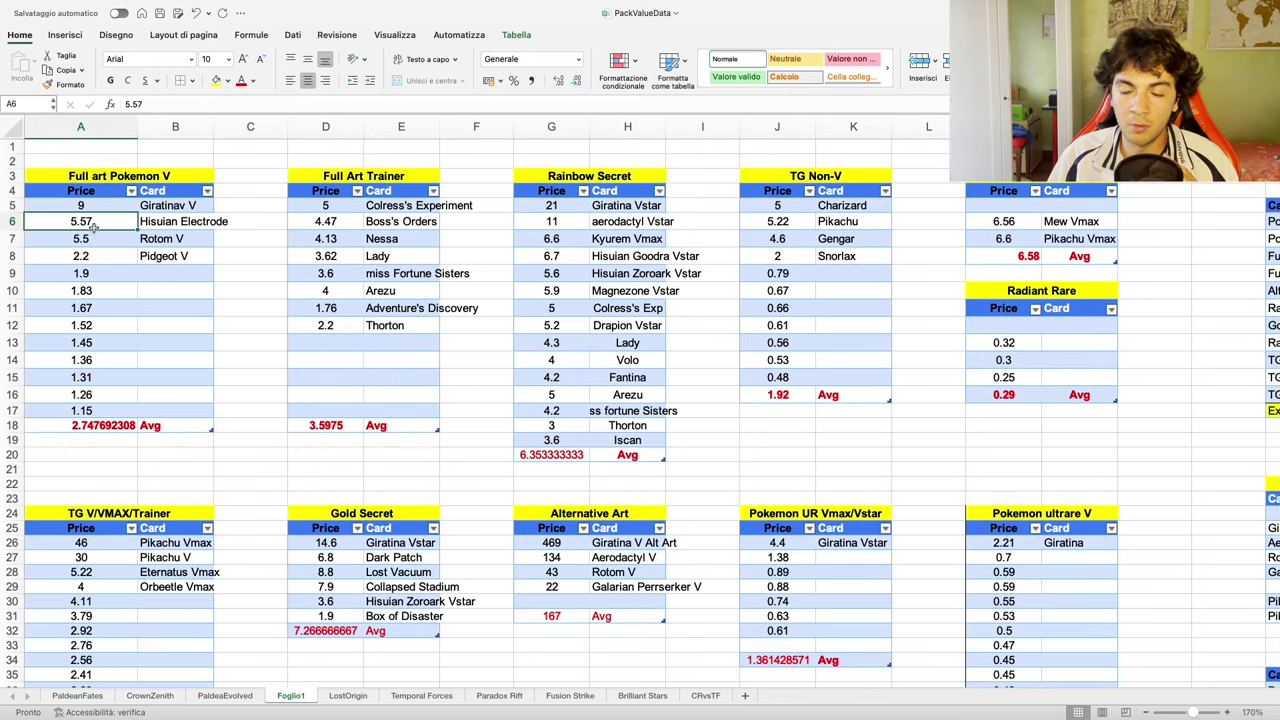
Go through the Giratina V, Rotom V, Aerodactyl V and Galarian Perrserker V entries in the Alternative Art table
scroll(642, 406, down, 5)
scroll(642, 406, right, 3)
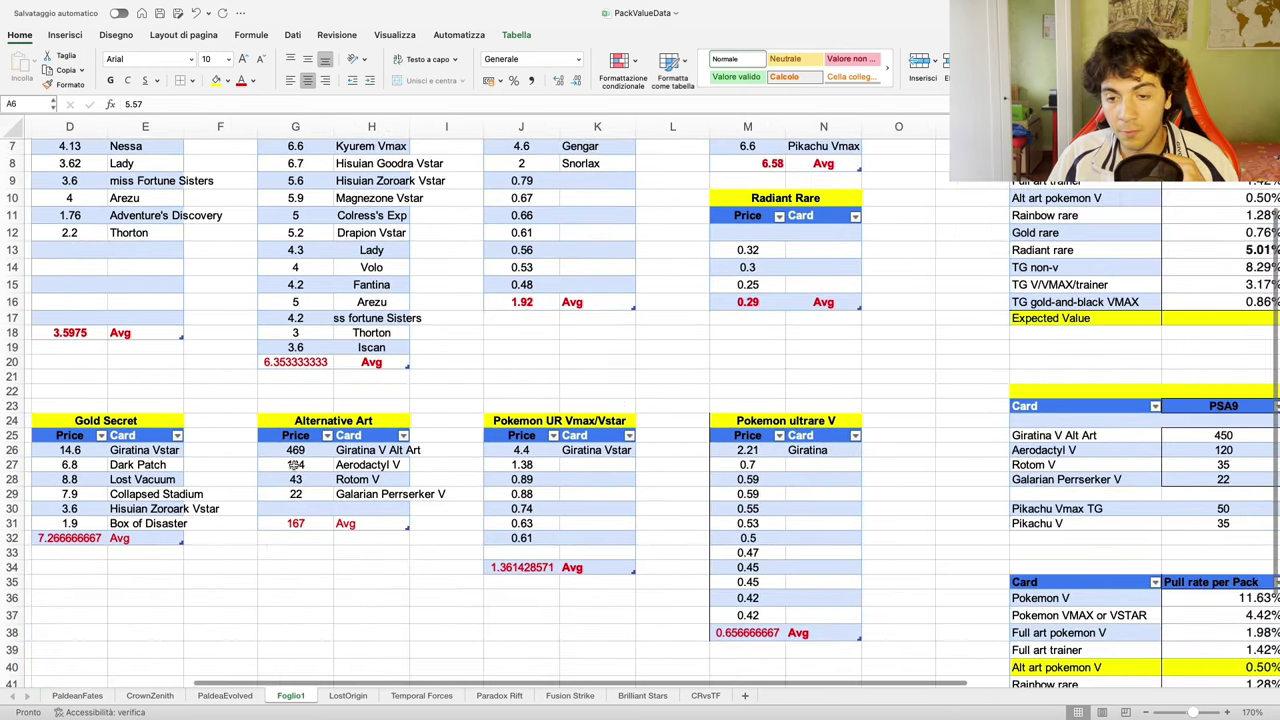
click(366, 452)
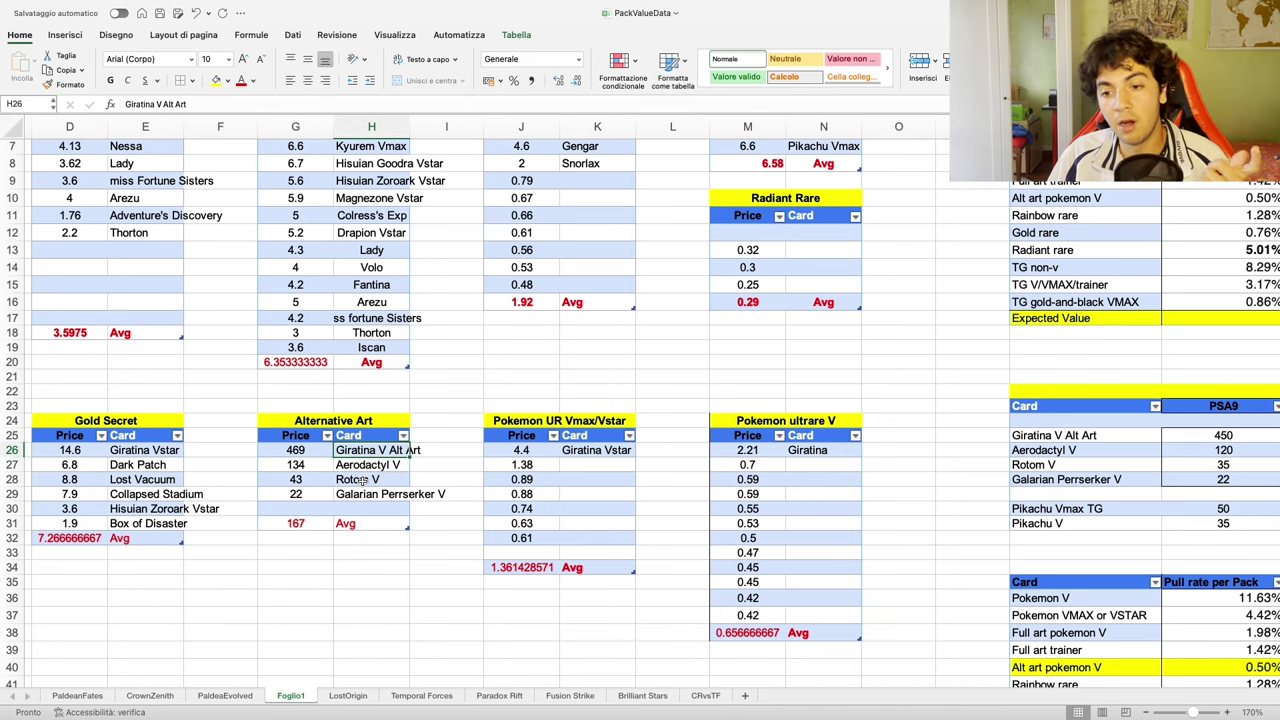
click(364, 480)
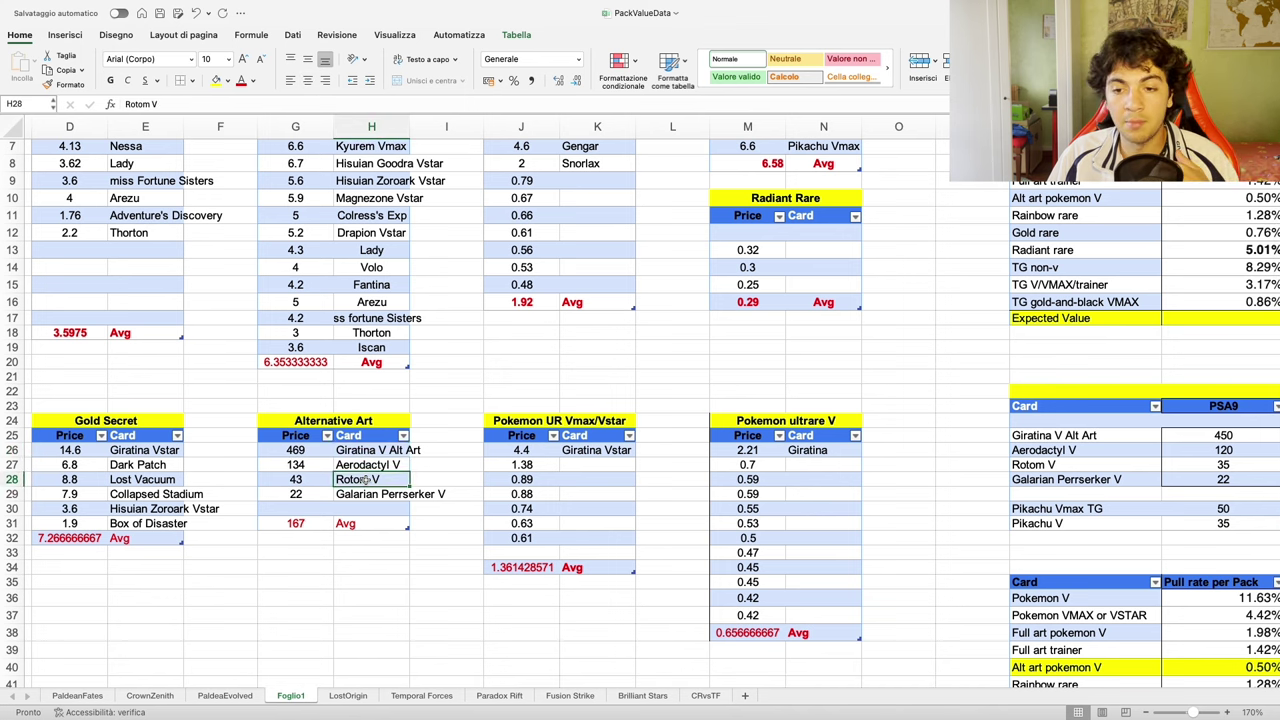
click(364, 466)
click(364, 497)
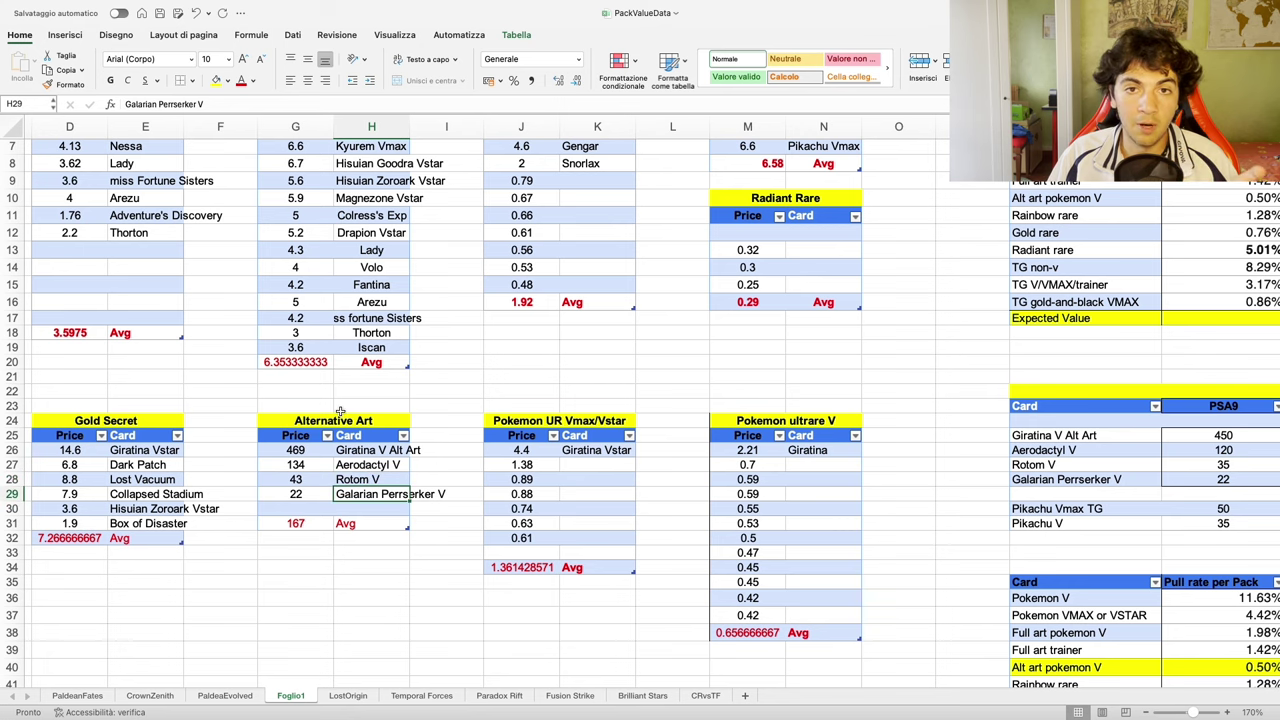
Inspect the Full art Pokemon V average formula and highlight the price range A5:A17 it covers
scroll(283, 366, left, 5)
scroll(280, 367, up, 3)
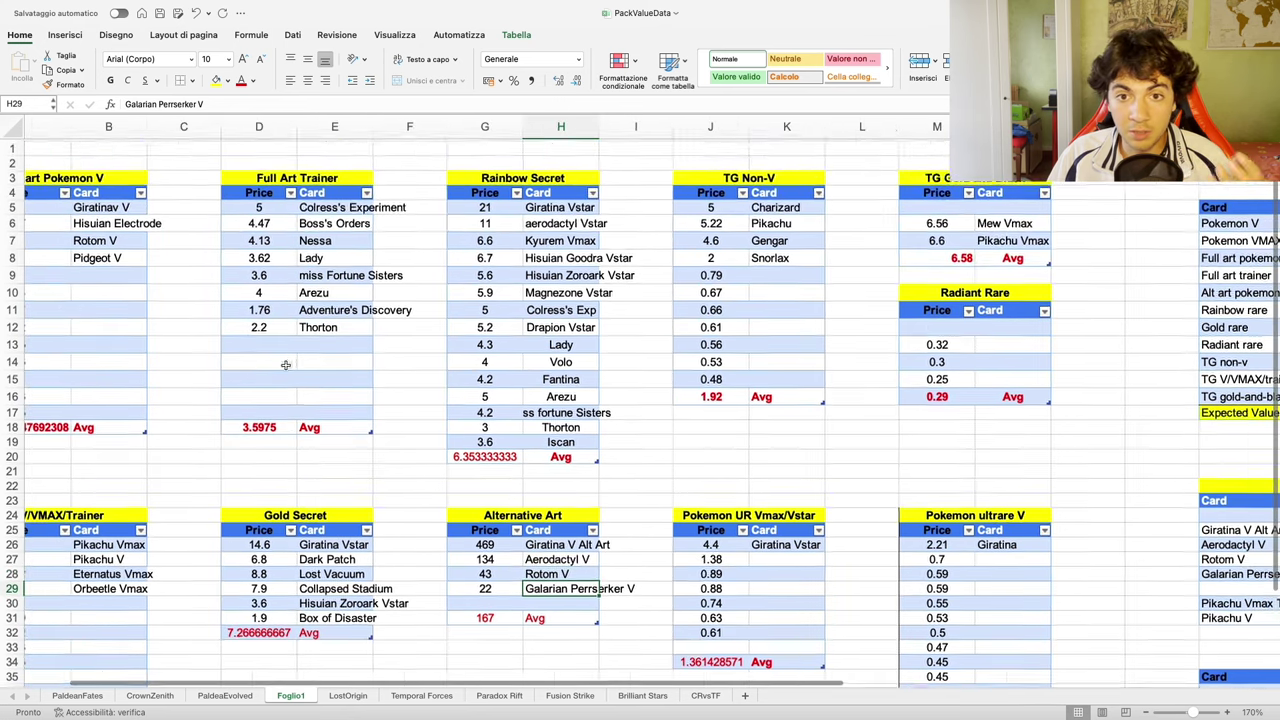
scroll(280, 367, left, 2)
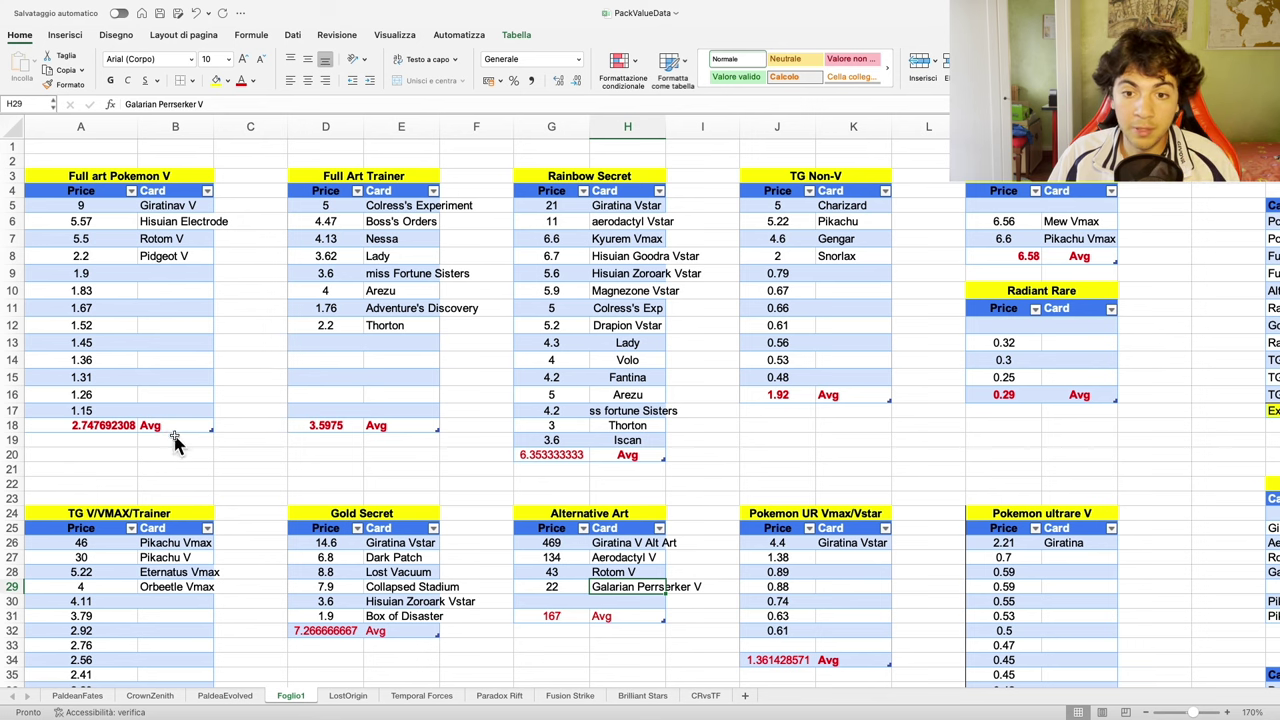
click(155, 425)
click(122, 433)
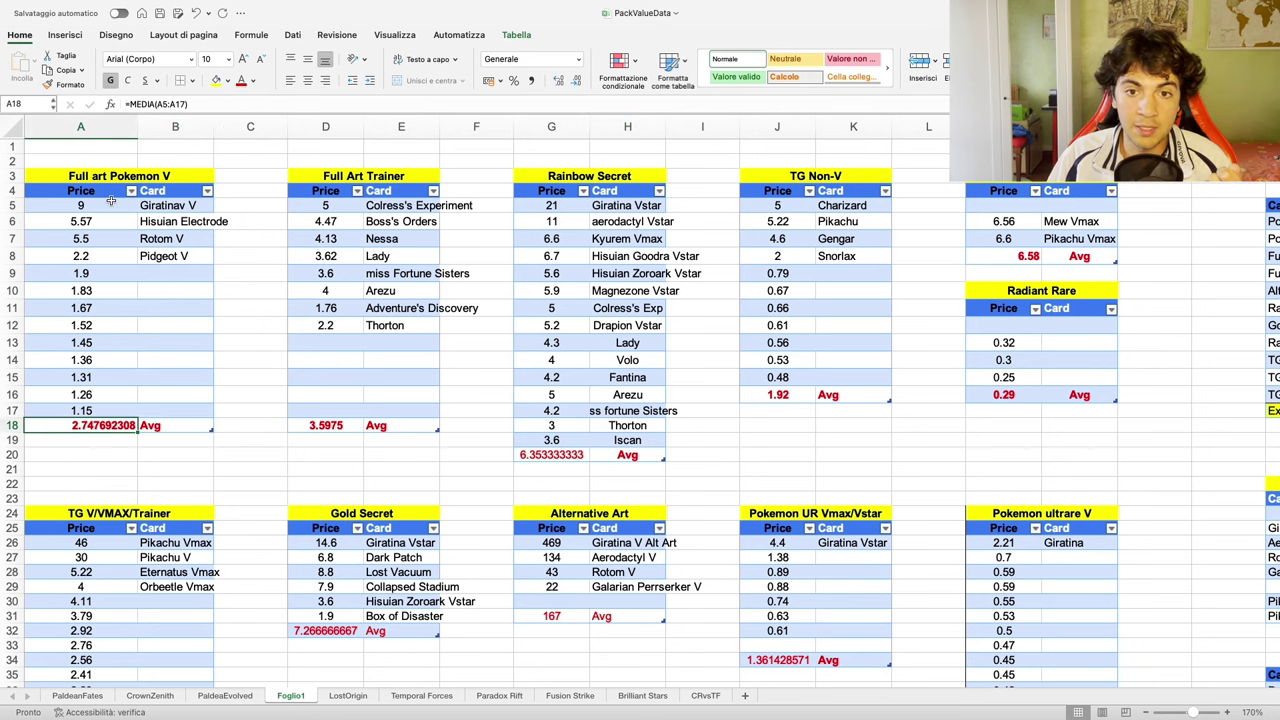
drag(111, 205, 112, 405)
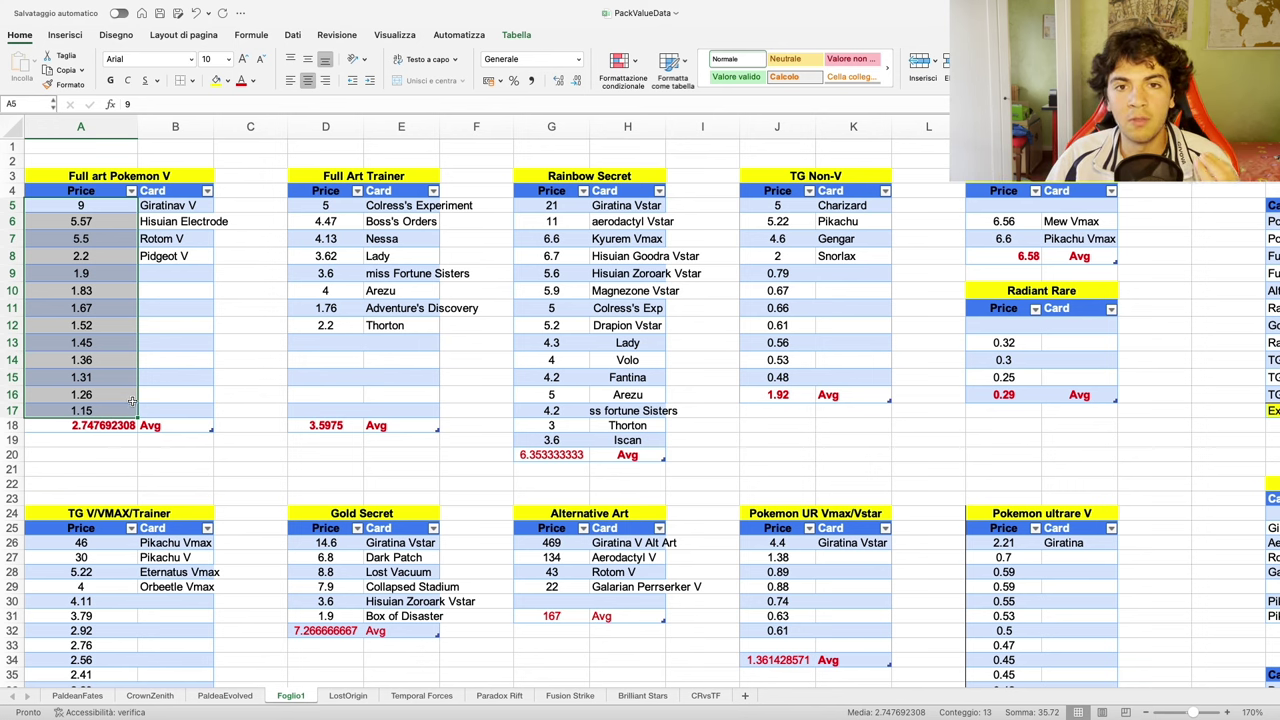
click(225, 398)
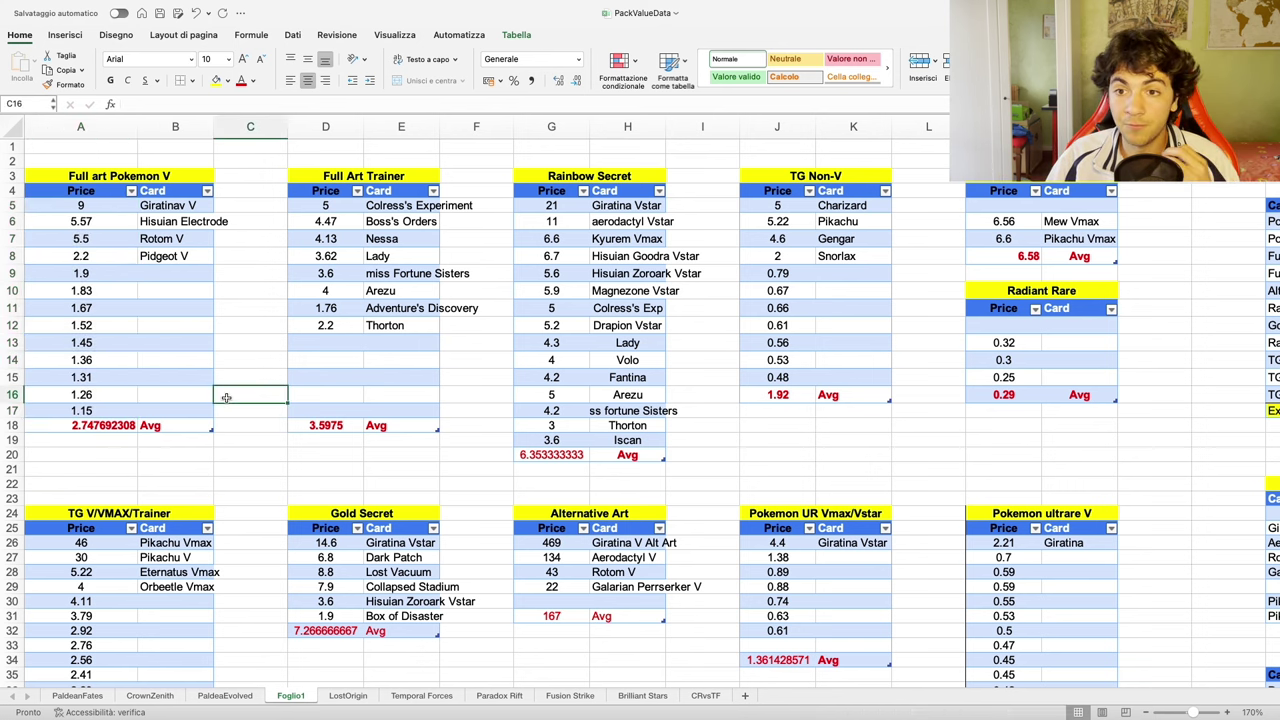
Examine the Grading Data table, including the PSA 9 and PSA 10 population figures for Giratina V Alt Art
scroll(225, 398, right, 2)
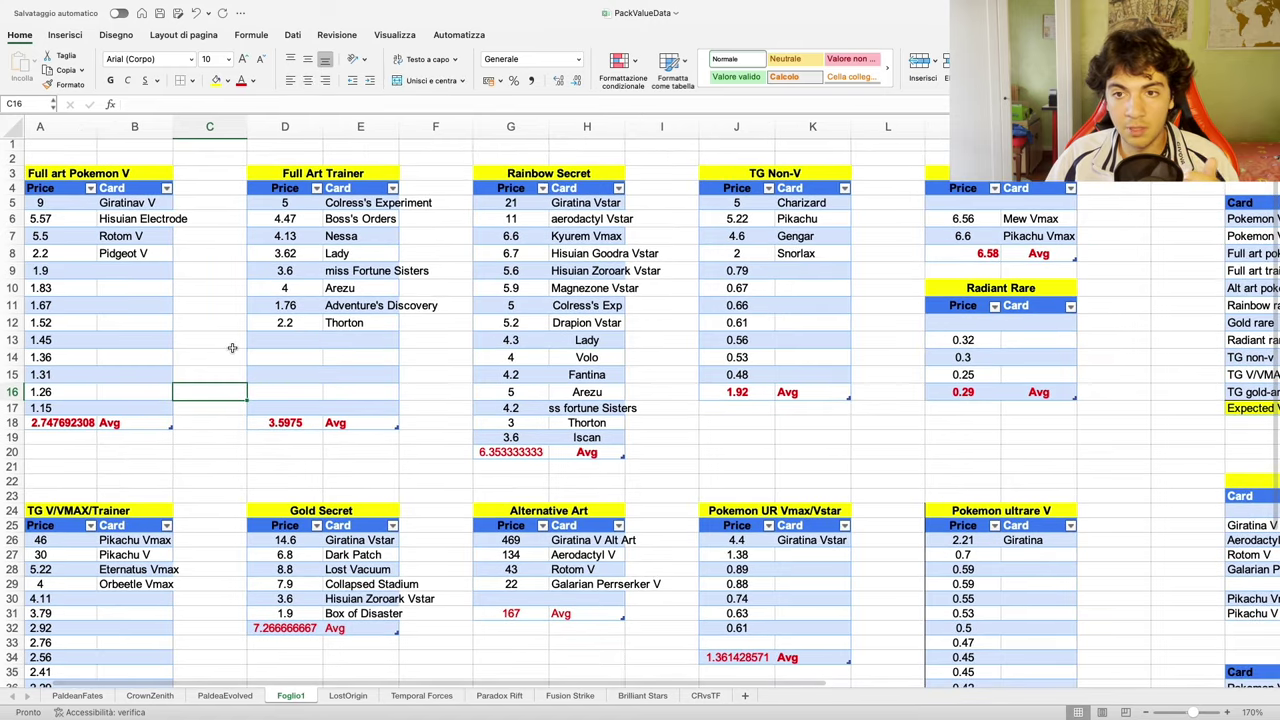
scroll(331, 368, right, 10)
scroll(331, 368, right, 8)
scroll(335, 368, down, 5)
scroll(340, 367, down, 1)
scroll(340, 367, right, 1)
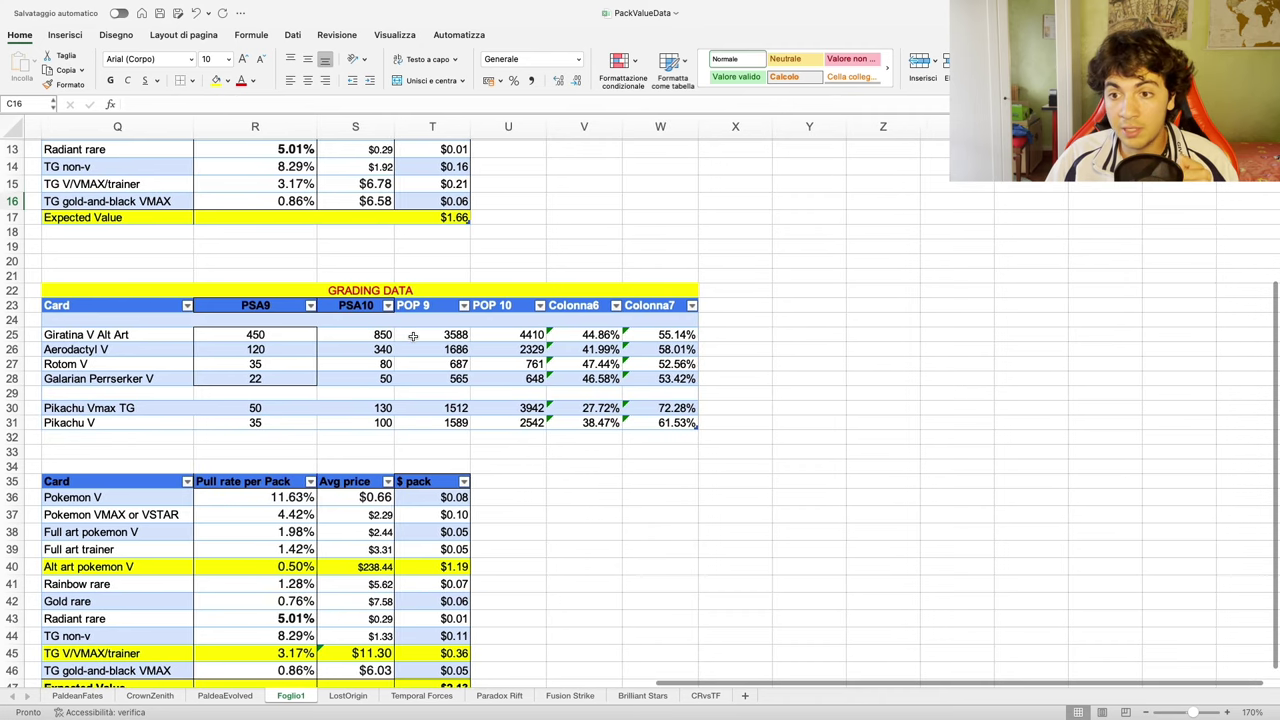
scroll(412, 337, down, 1)
scroll(412, 337, right, 1)
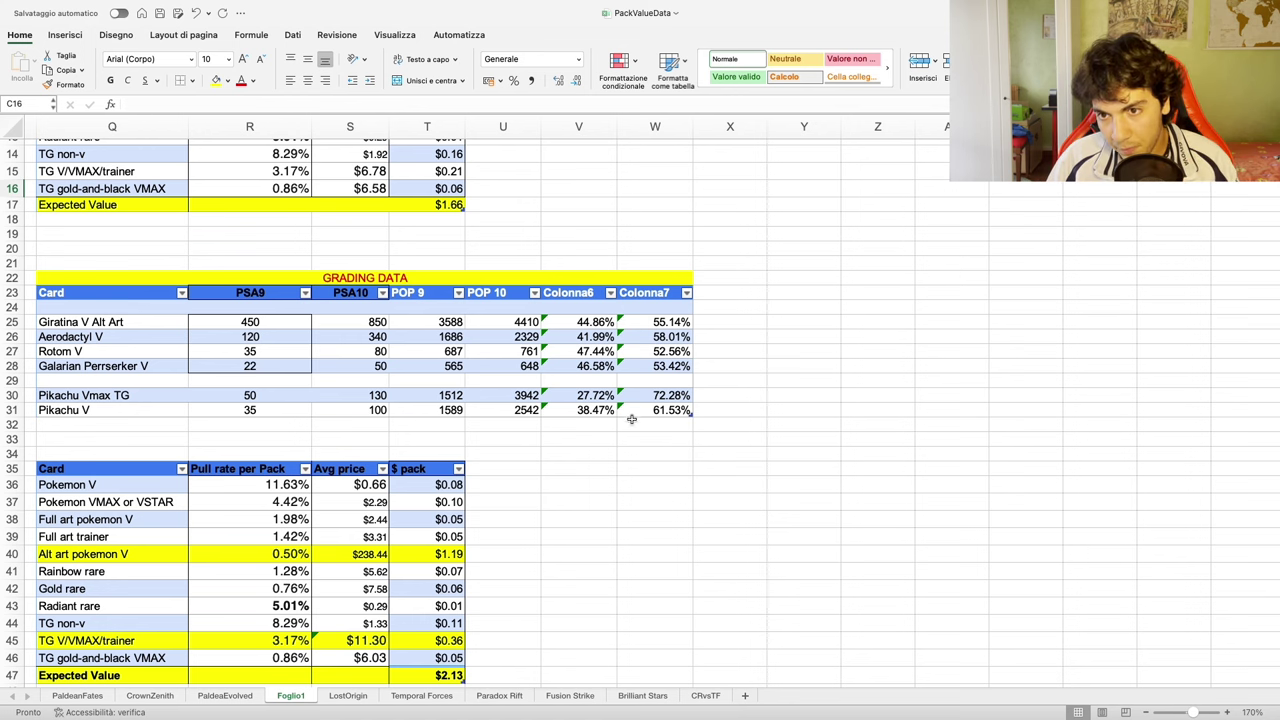
drag(428, 325, 489, 322)
click(490, 322)
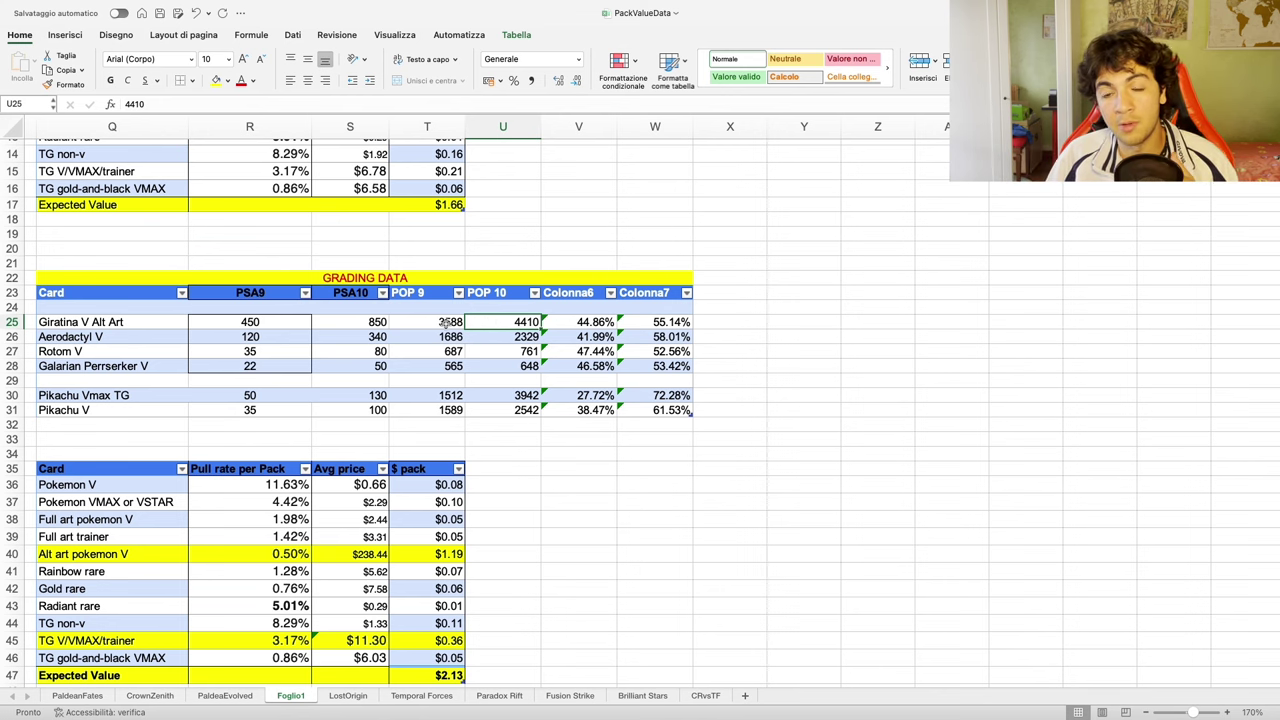
Review the pack value table below the grading data, checking its Expected Value total in T47
scroll(421, 342, down, 1)
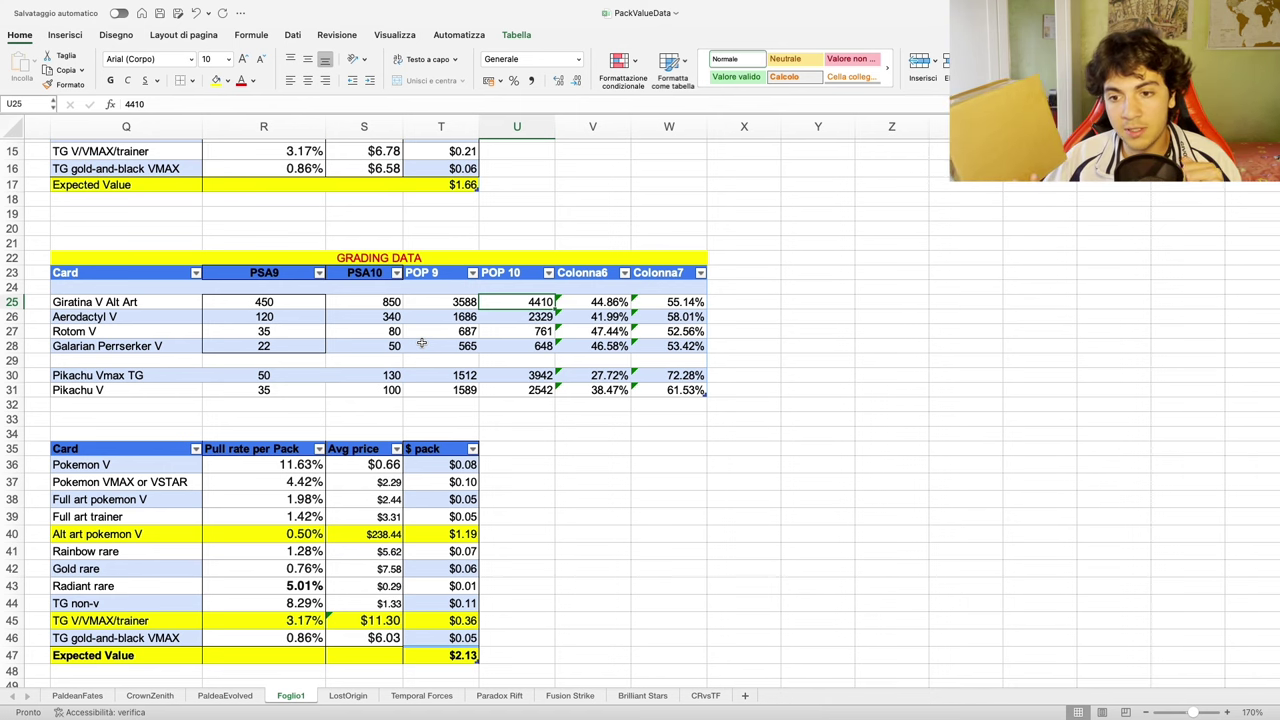
scroll(427, 459, down, 3)
scroll(427, 459, down, 1)
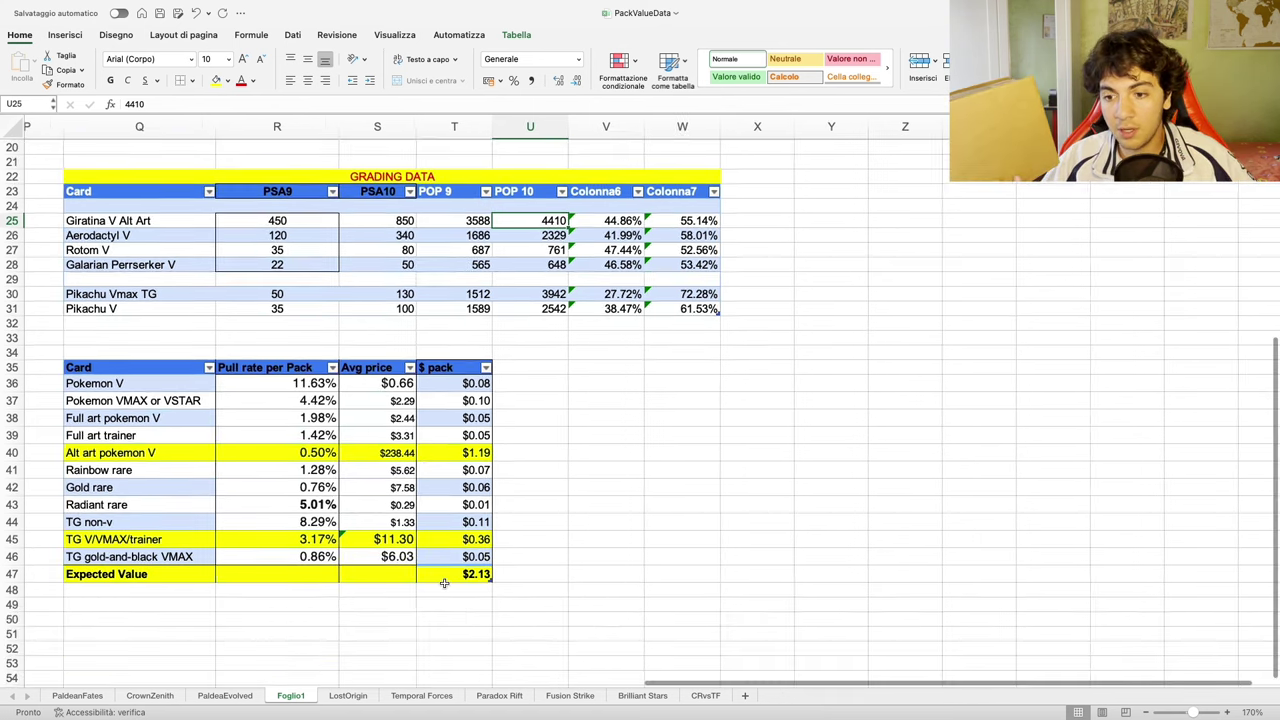
click(447, 577)
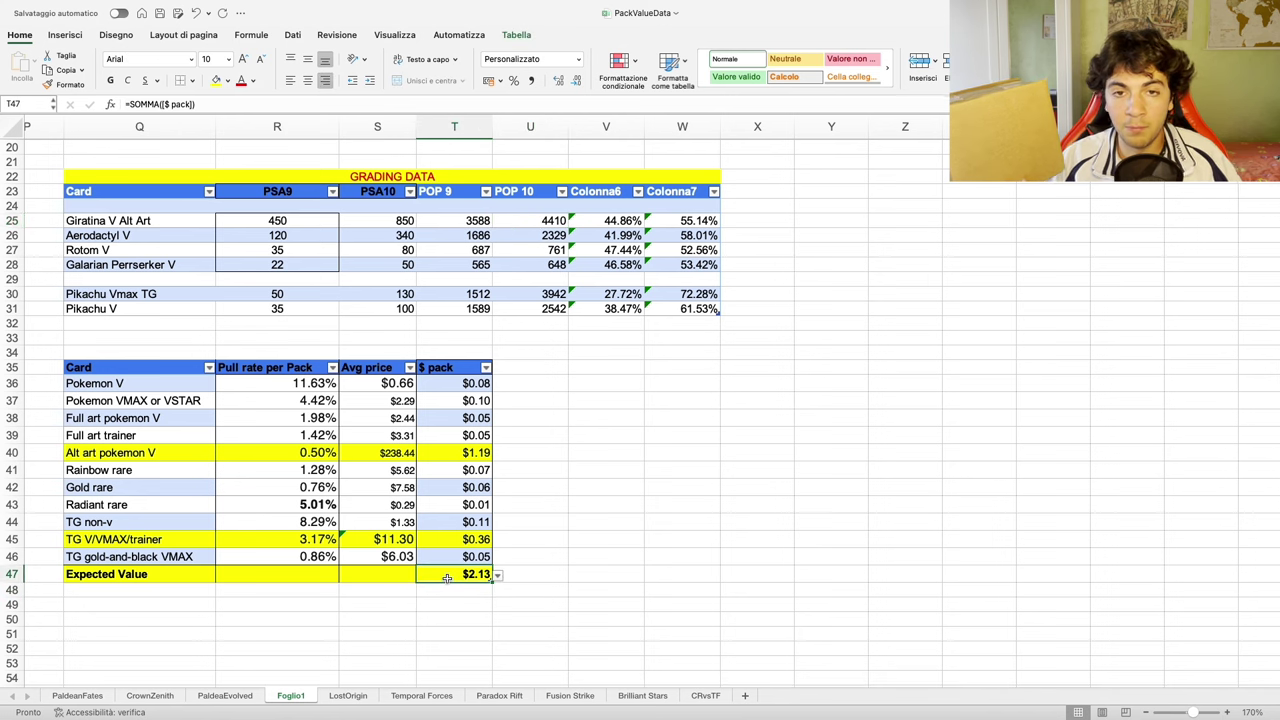
click(456, 601)
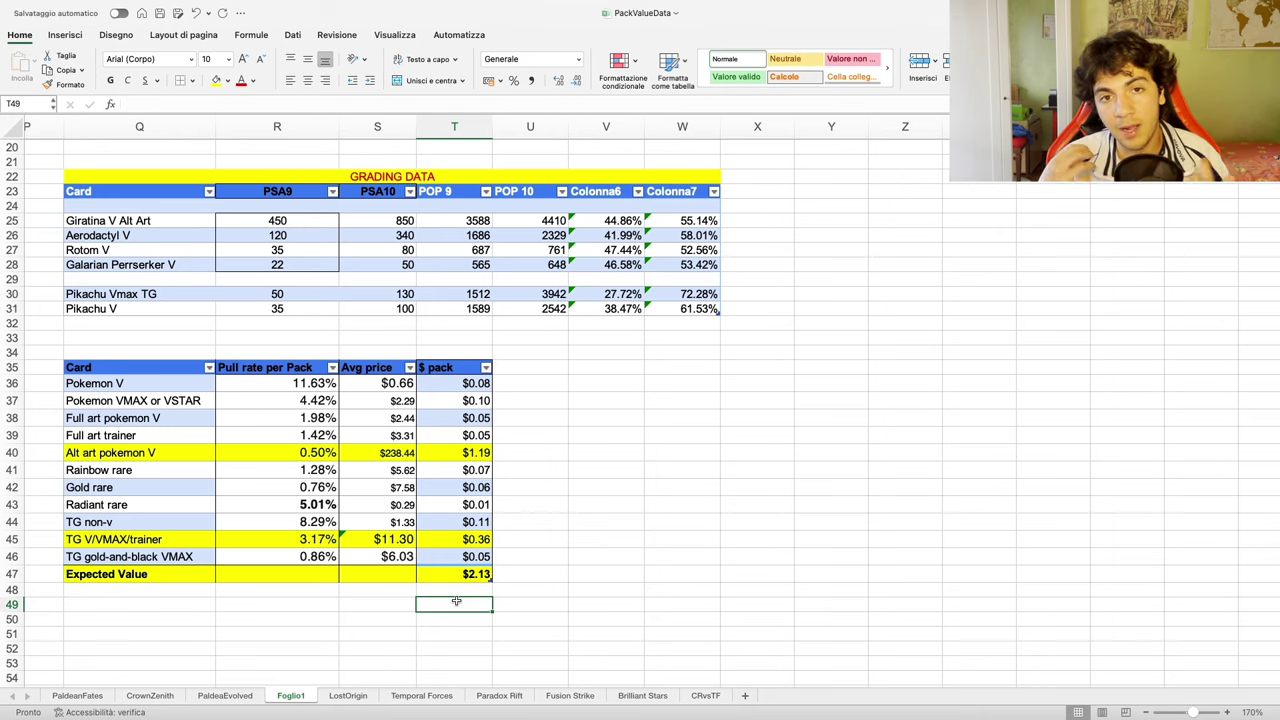
Return to the card price tables and select the Giratina entry in the Pokemon ultrare V table
scroll(510, 514, left, 5)
scroll(517, 512, left, 10)
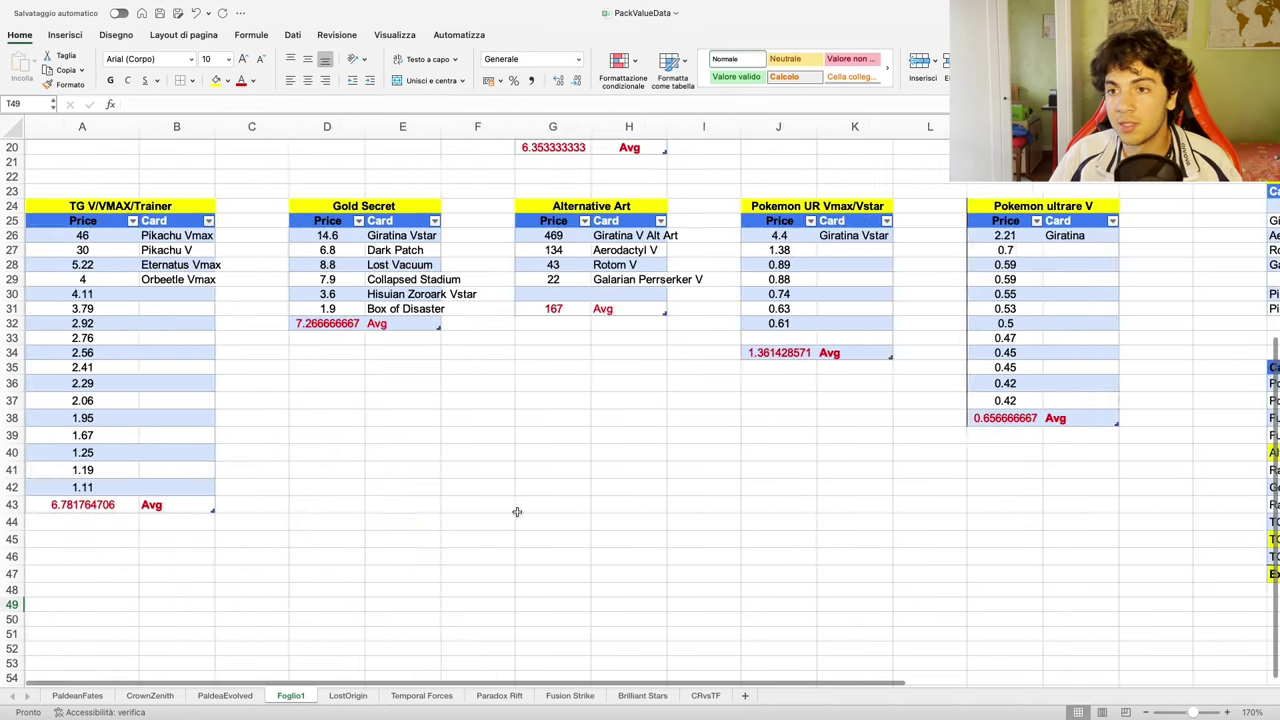
scroll(517, 510, up, 5)
scroll(517, 510, up, 2)
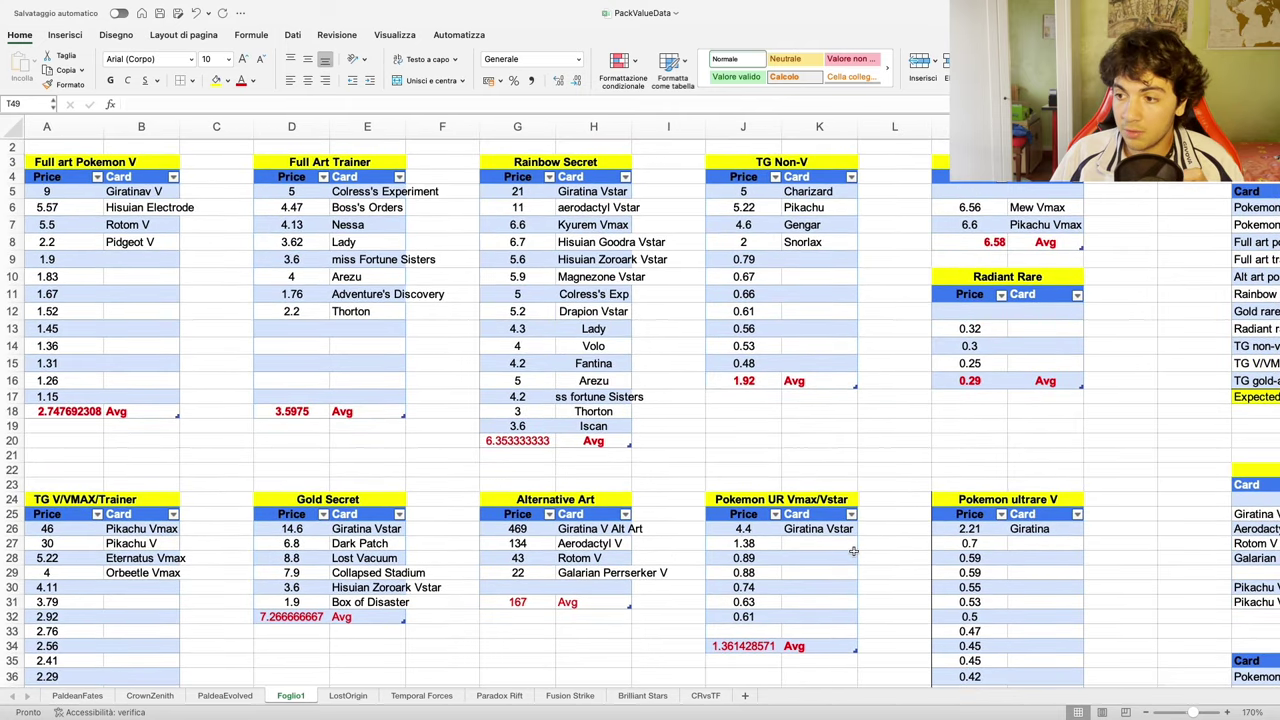
scroll(872, 554, down, 3)
scroll(872, 554, right, 1)
click(1002, 466)
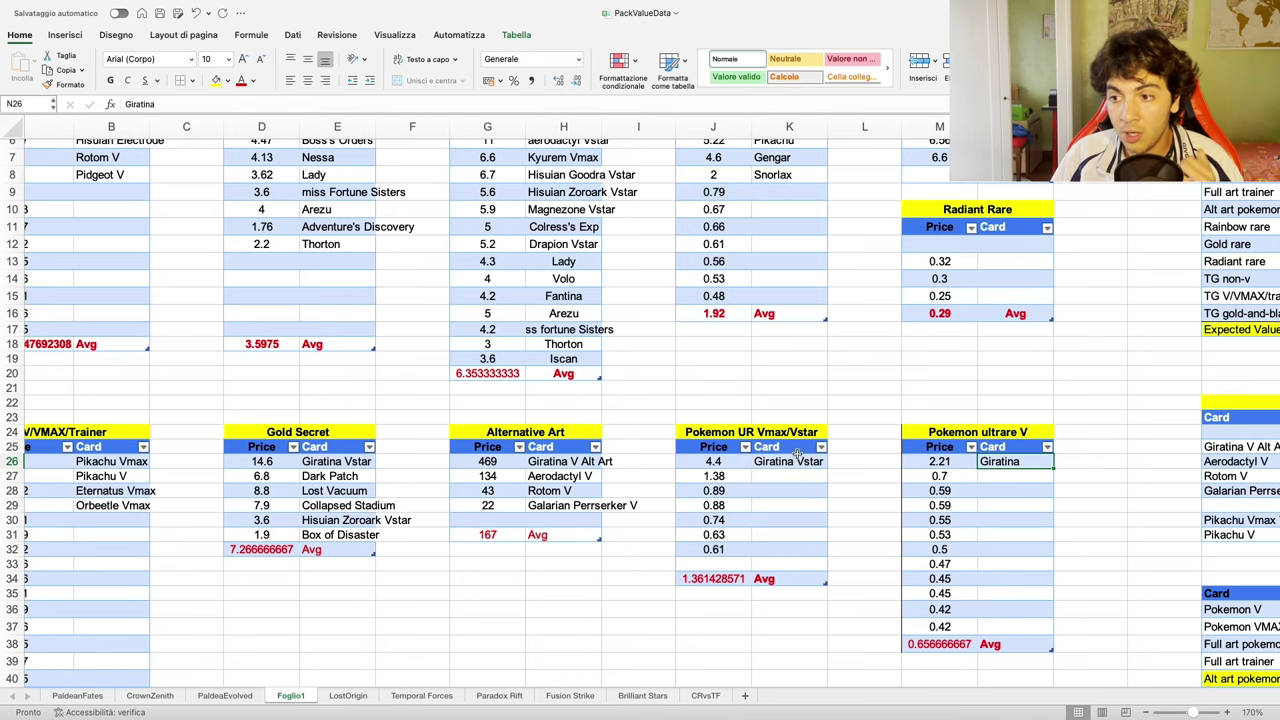
Review the Rainbow Secret table, highlighting its lower-priced trainer cards such as Lady, Volo and Fantina
scroll(792, 464, up, 3)
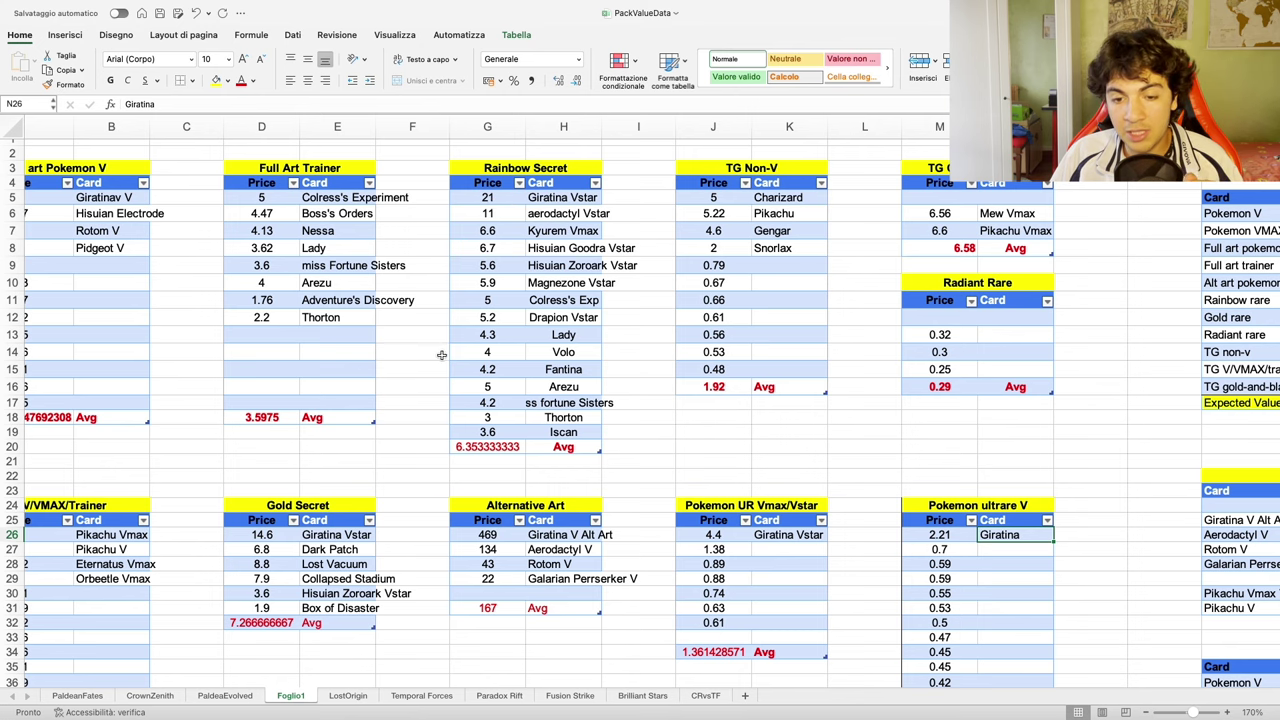
scroll(441, 355, left, 2)
scroll(441, 355, down, 2)
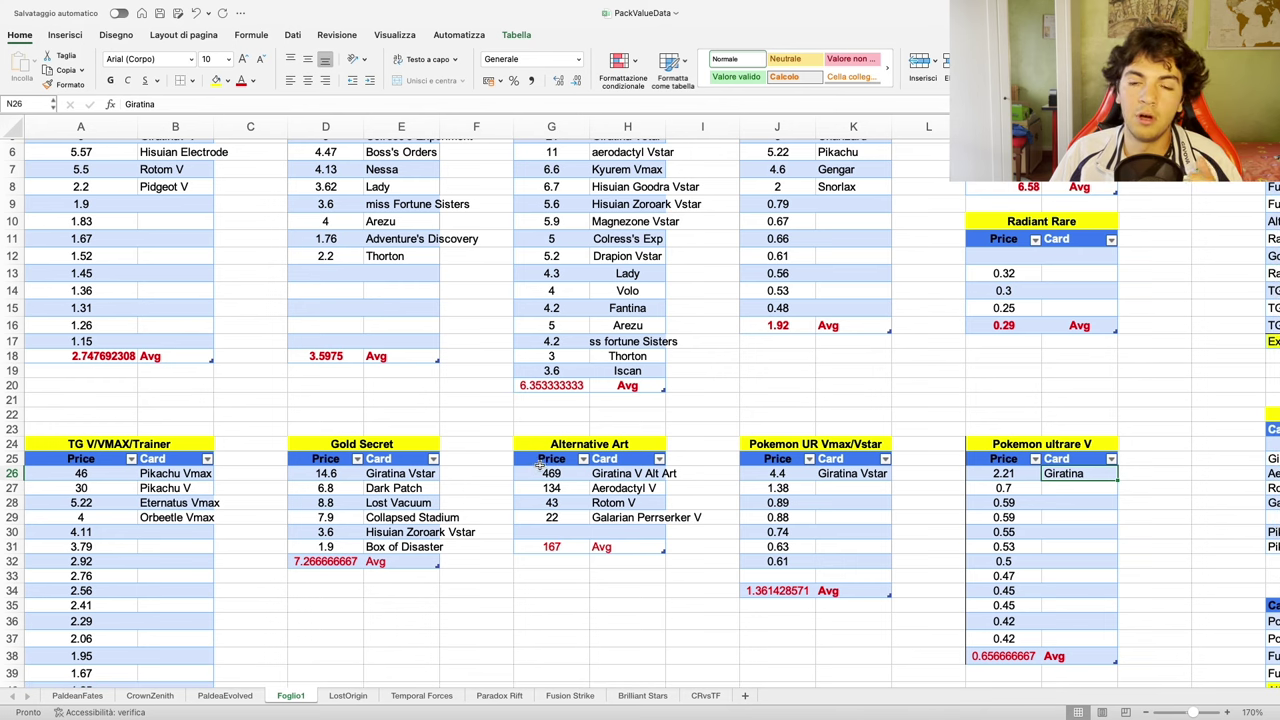
scroll(537, 467, up, 2)
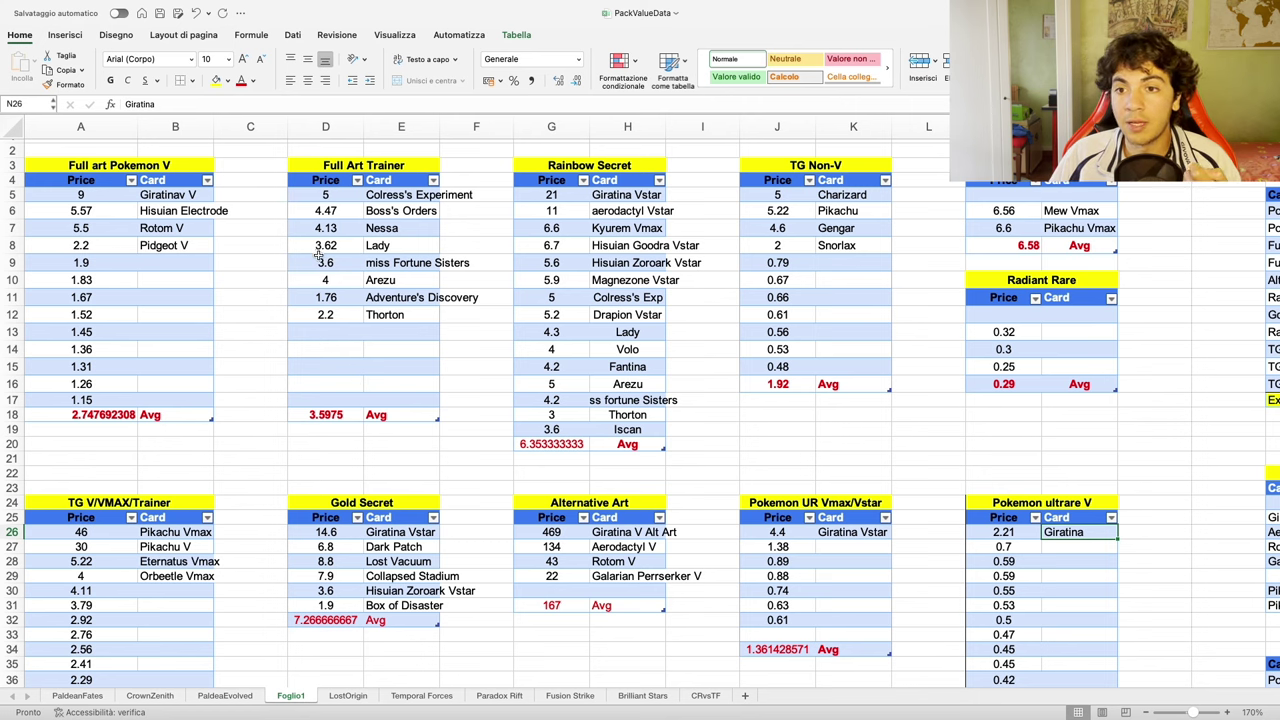
drag(551, 211, 628, 414)
click(627, 384)
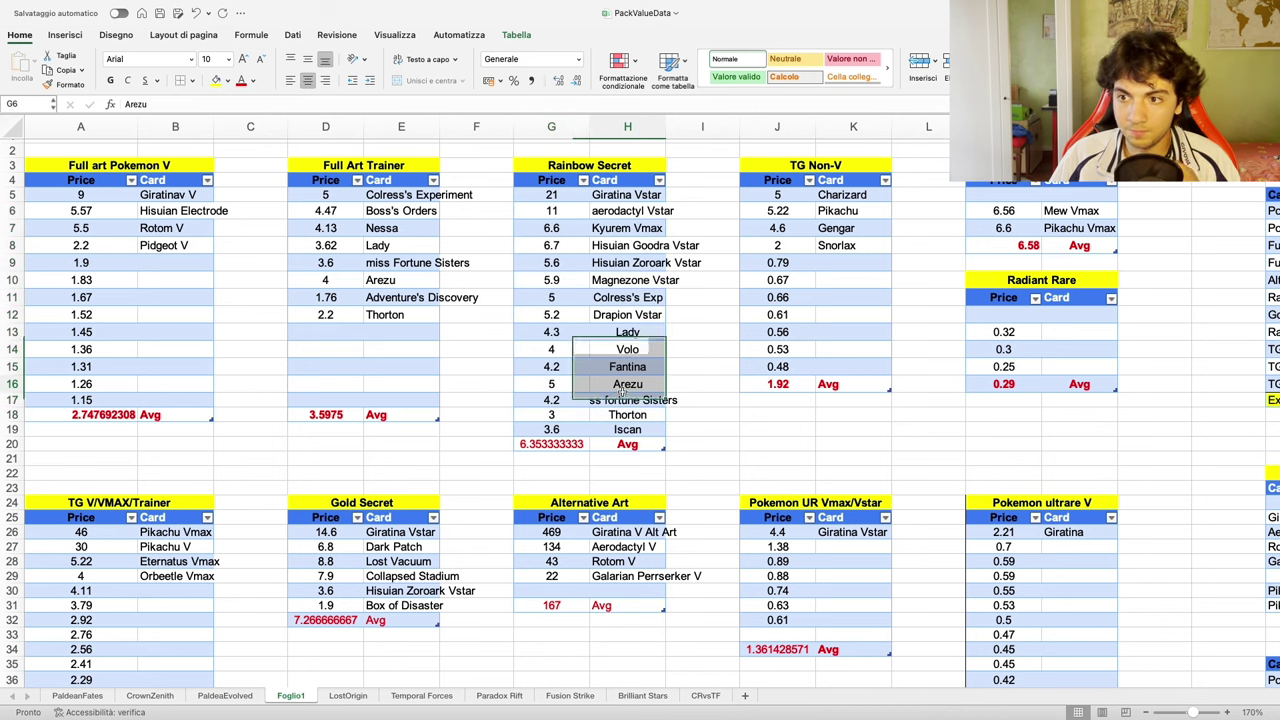
drag(551, 334, 608, 332)
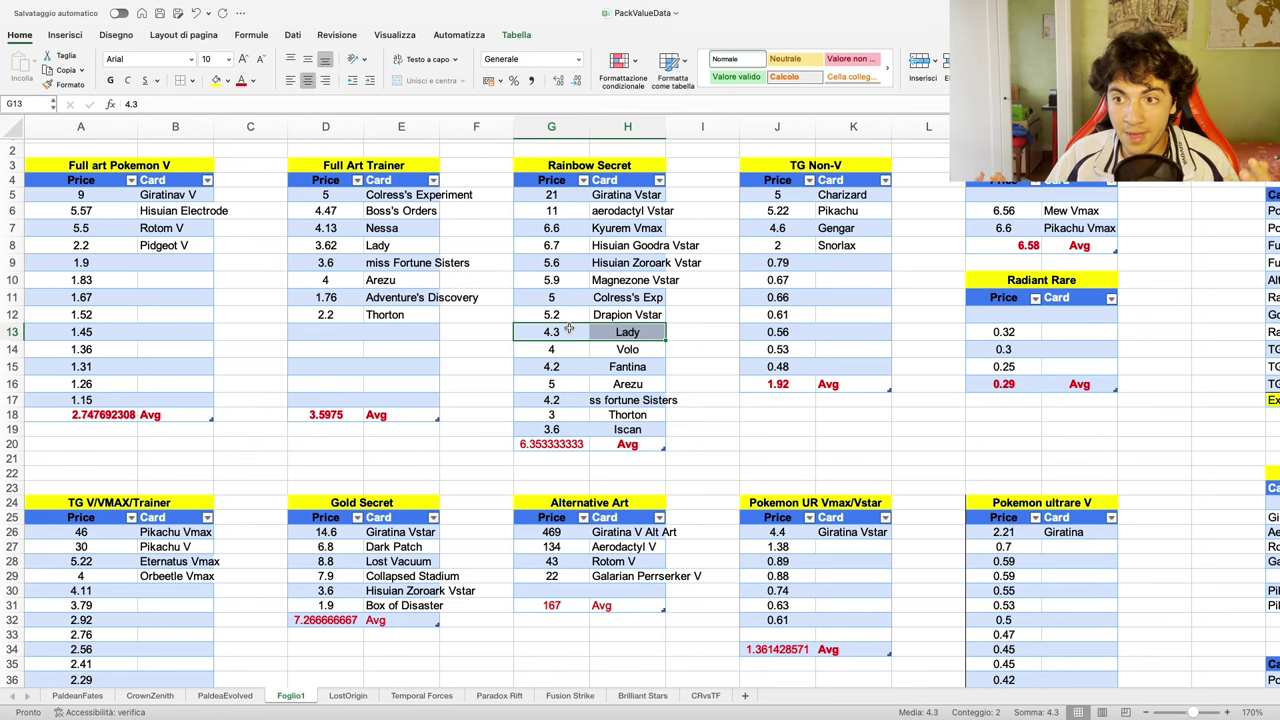
key(Down)
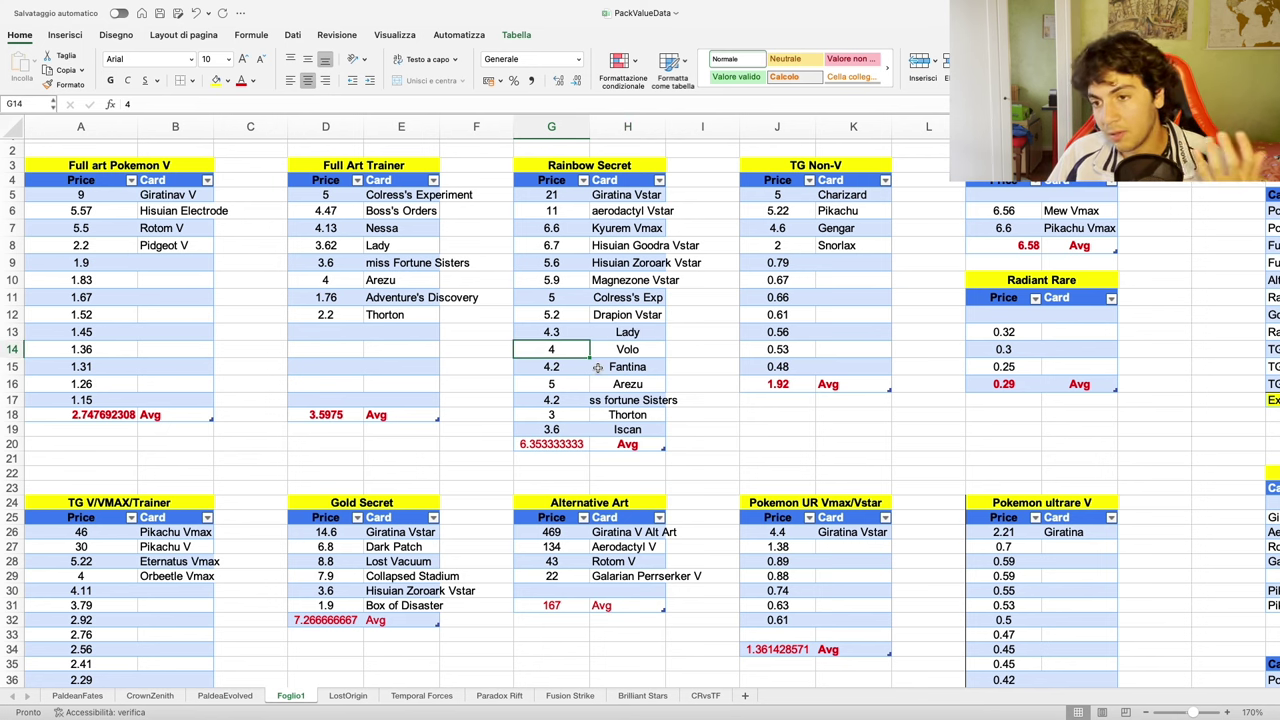
scroll(584, 374, right, 2)
right_click(564, 373)
click(564, 373)
Look over the card price tables again and highlight the four cards and prices in the Alternative Art table, G26:H29
scroll(540, 372, down, 2)
scroll(540, 372, left, 1)
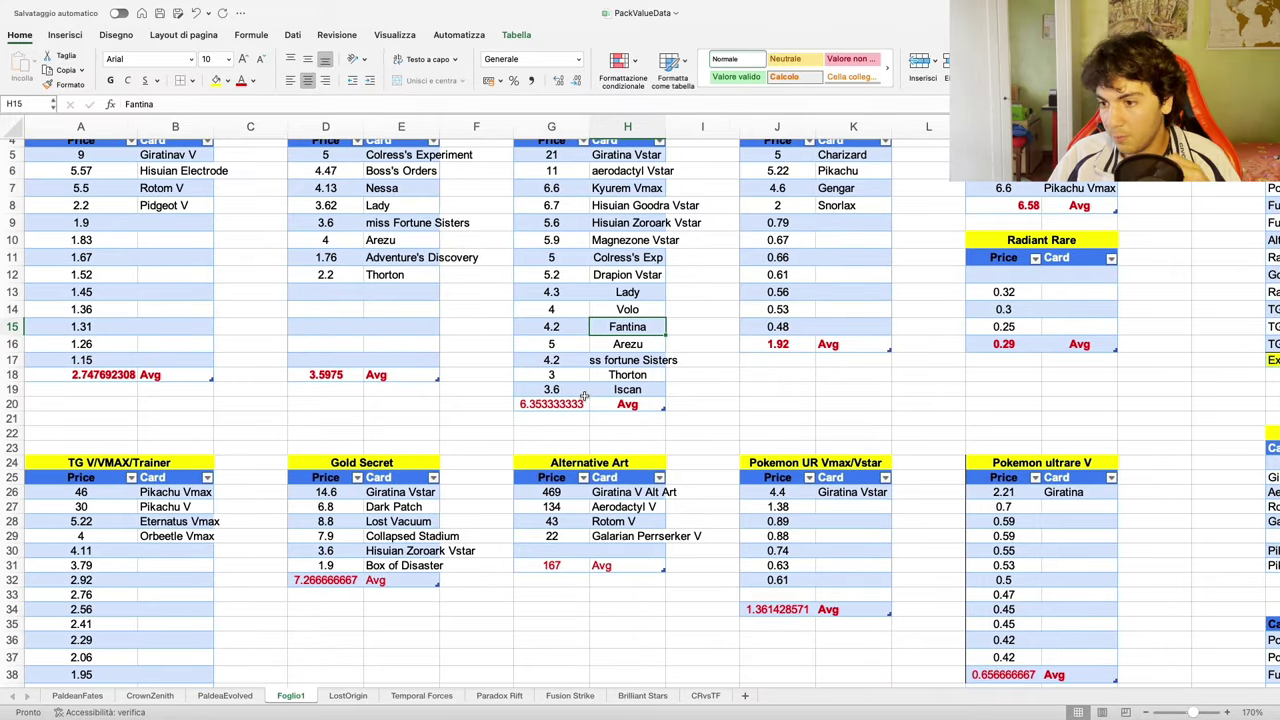
scroll(589, 414, down, 3)
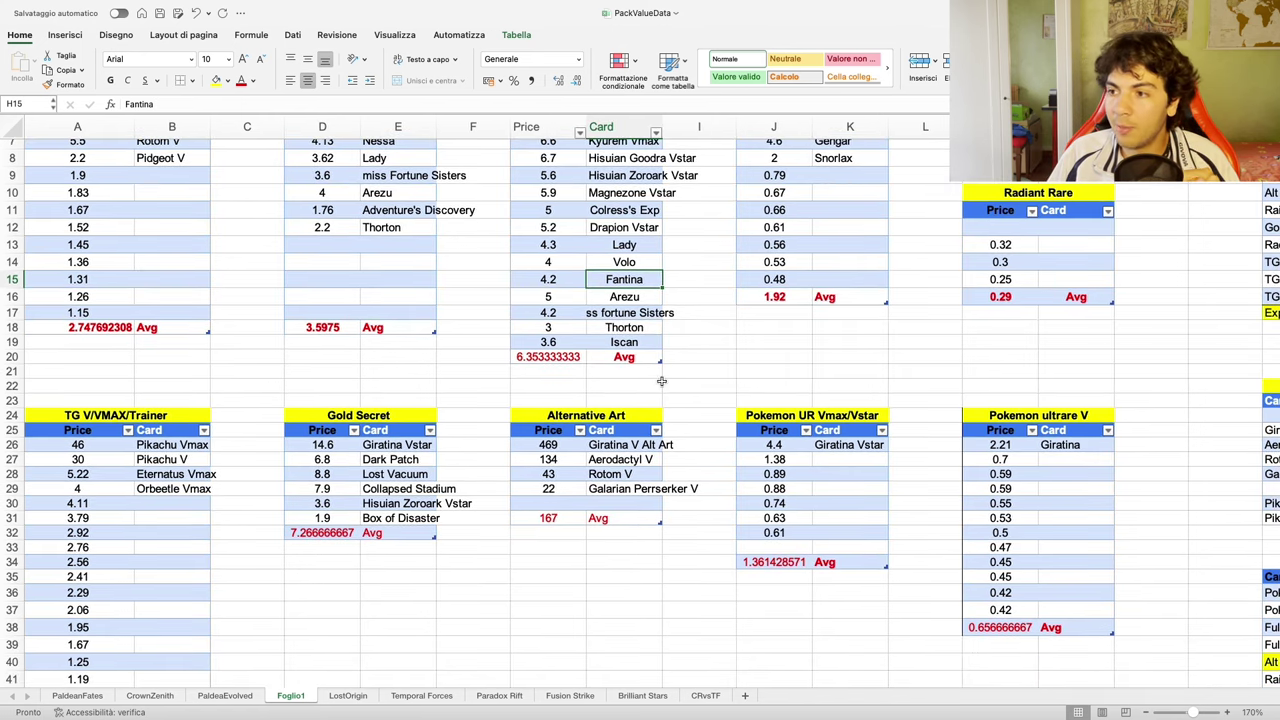
scroll(663, 381, right, 1)
scroll(663, 381, up, 5)
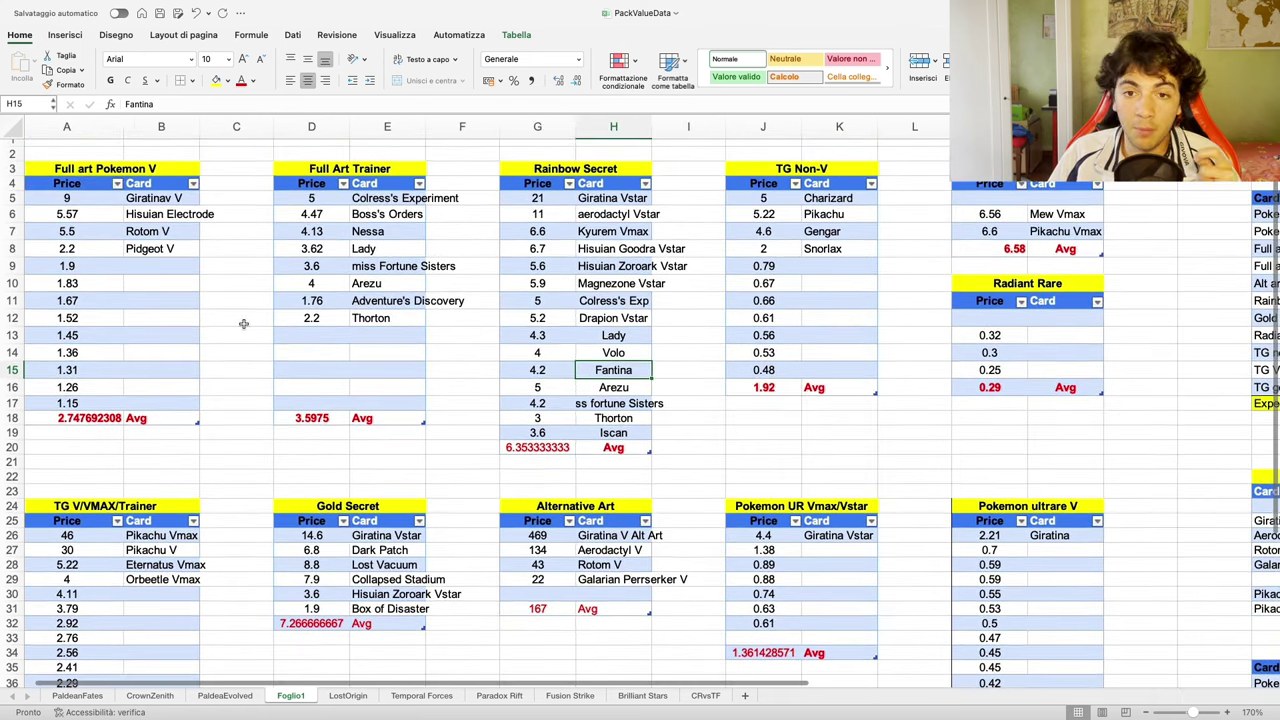
scroll(308, 334, right, 2)
scroll(308, 334, right, 10)
scroll(886, 400, left, 11)
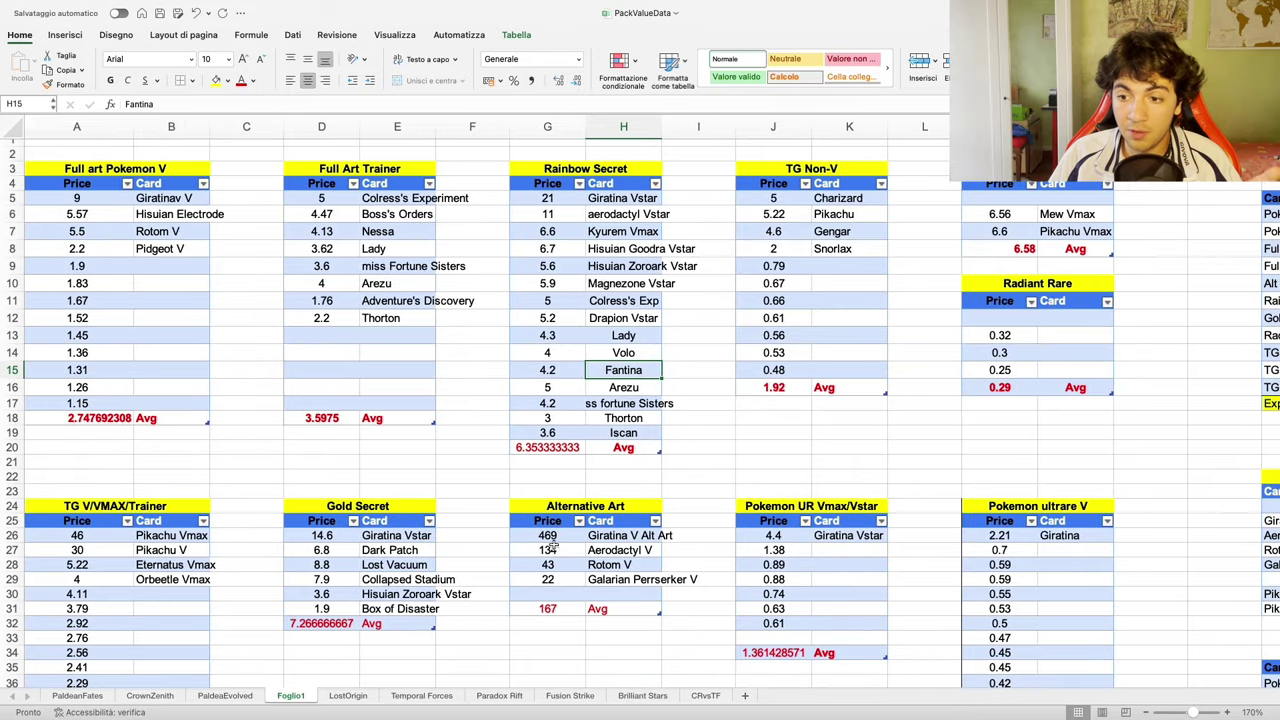
drag(548, 537, 610, 576)
Compare the Expected Value row of the upper pack value table with the one below the Grading Data table
scroll(735, 415, right, 10)
scroll(735, 415, down, 3)
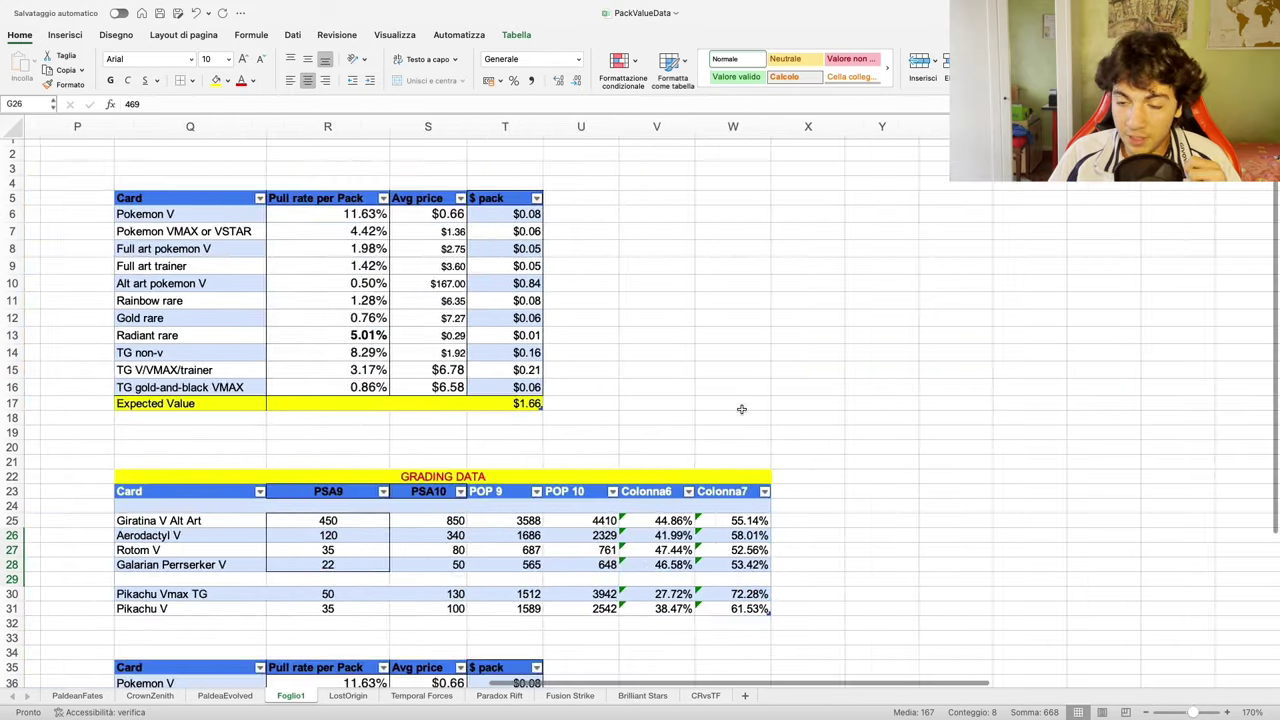
scroll(738, 413, down, 5)
scroll(738, 413, left, 1)
scroll(720, 408, up, 3)
scroll(322, 266, down, 1)
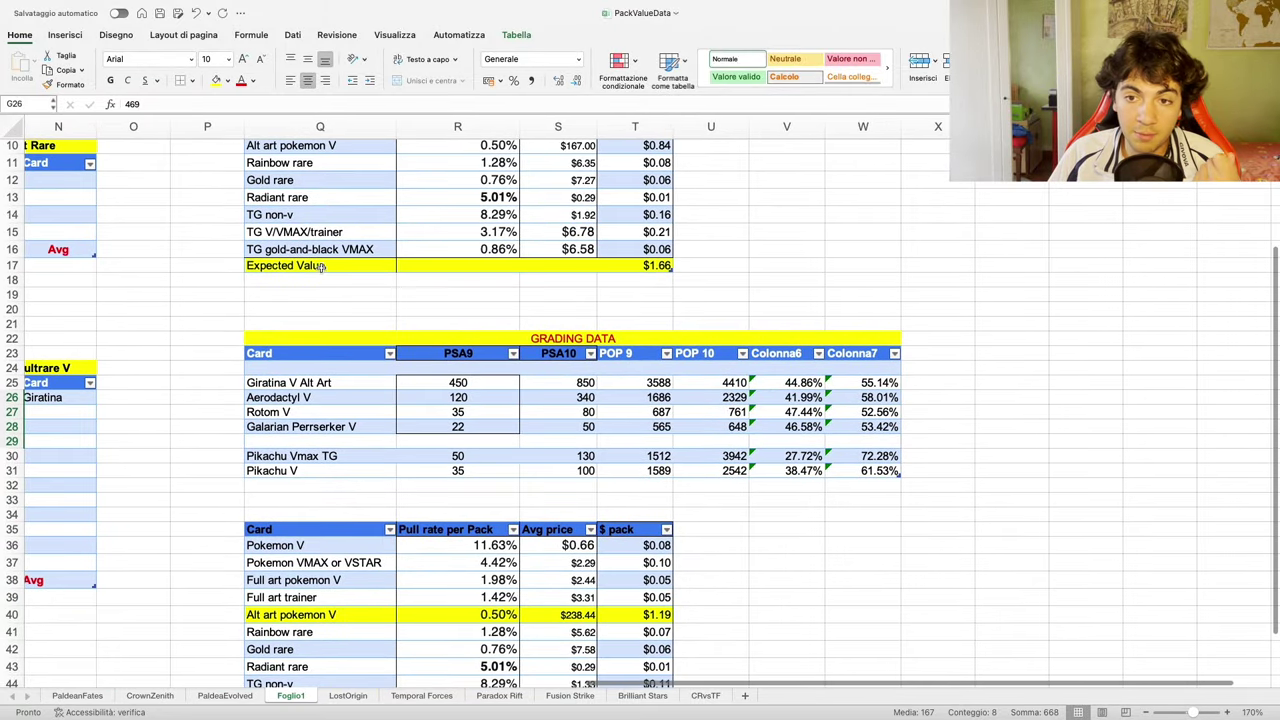
click(322, 266)
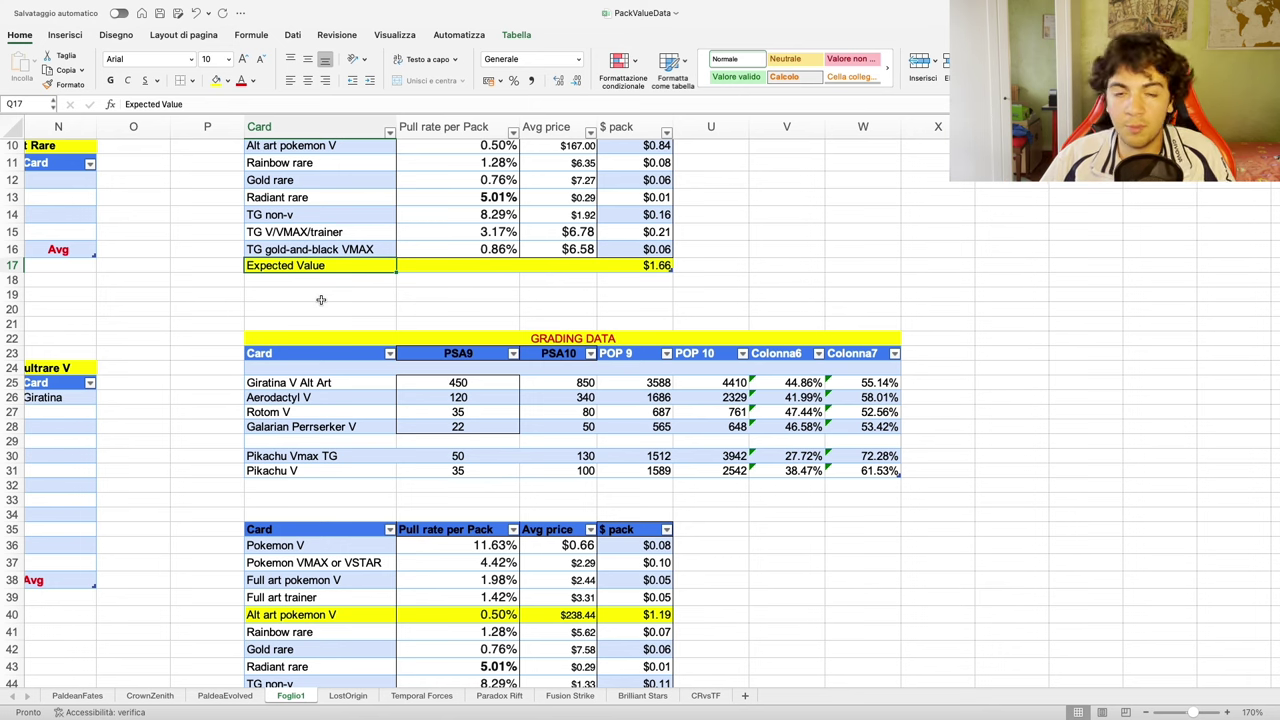
click(323, 297)
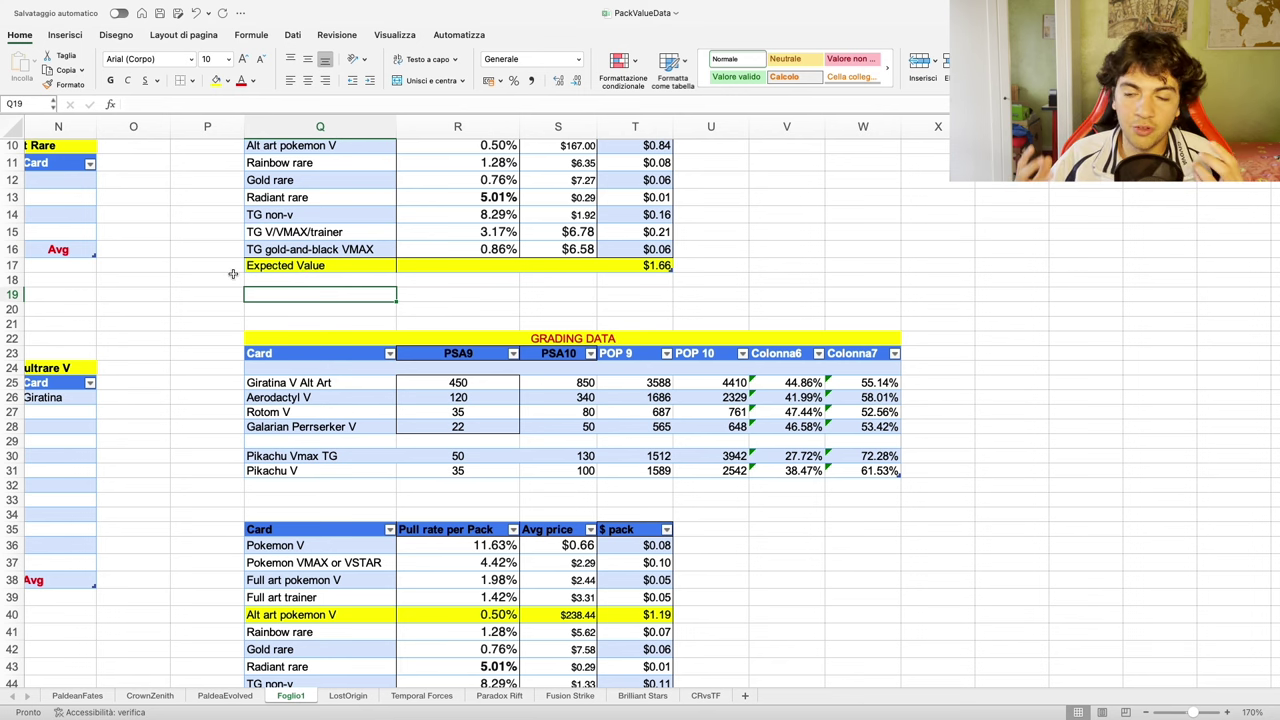
scroll(280, 315, right, 3)
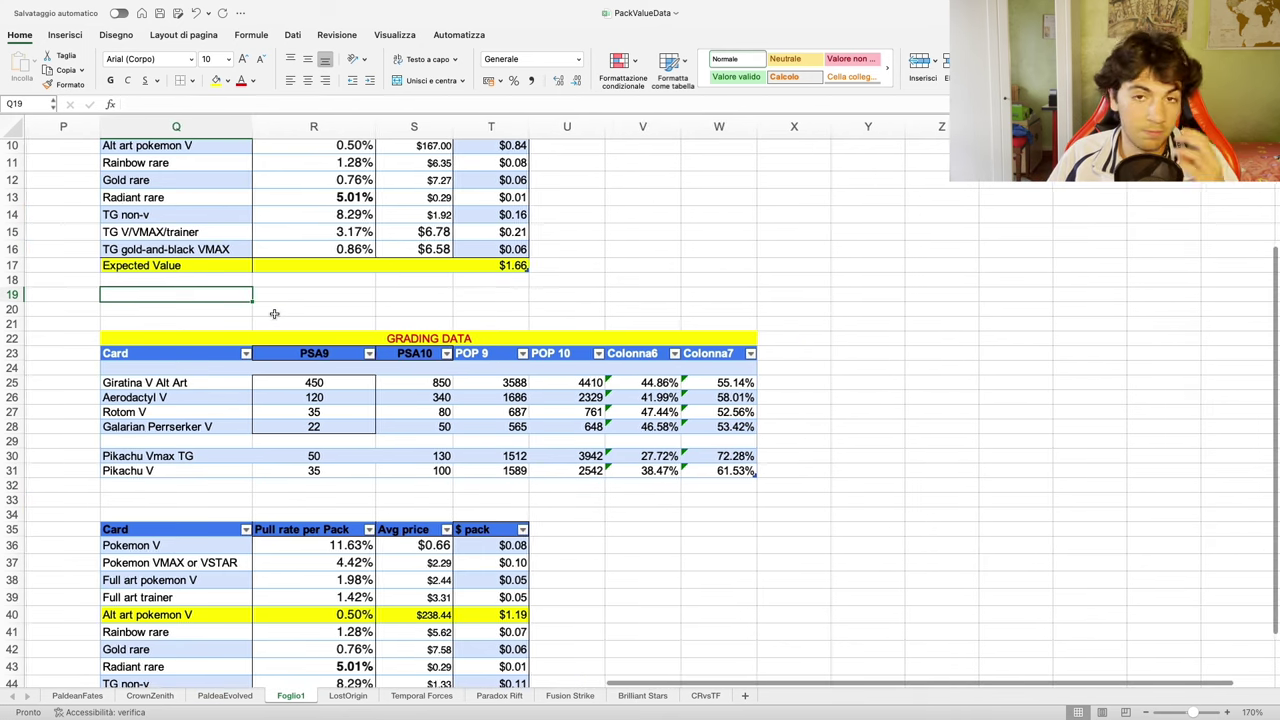
scroll(274, 314, down, 5)
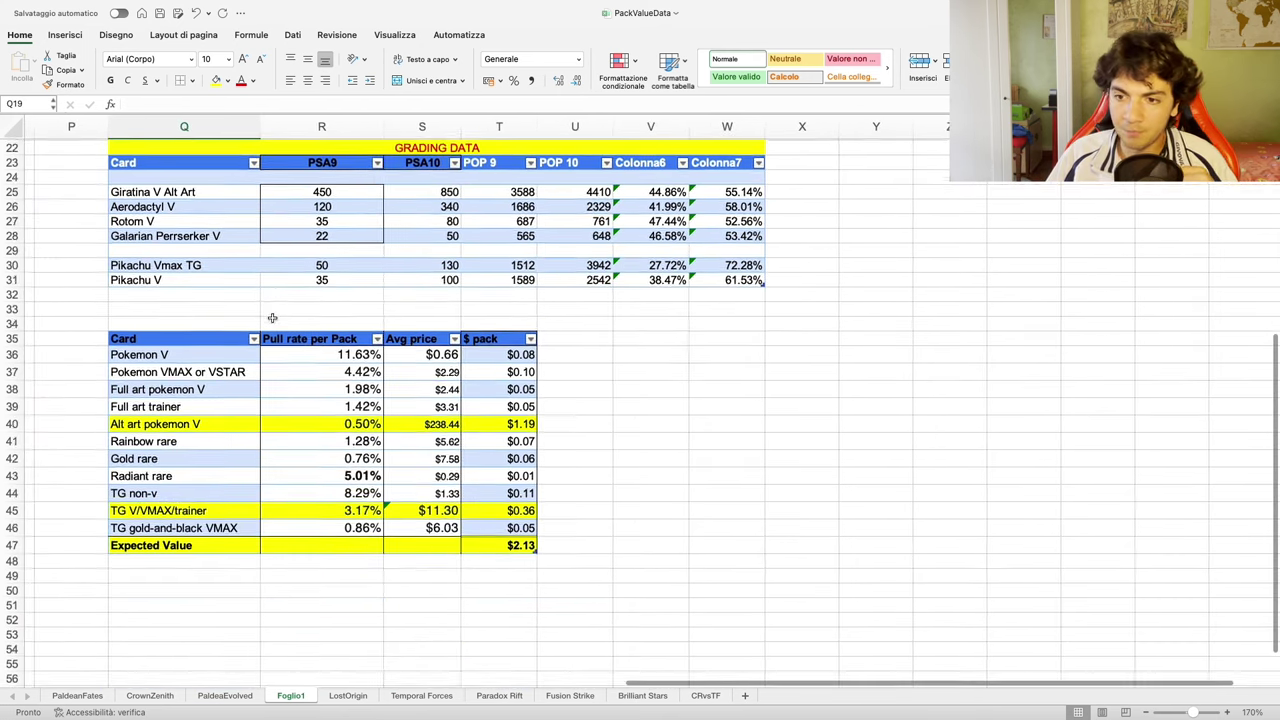